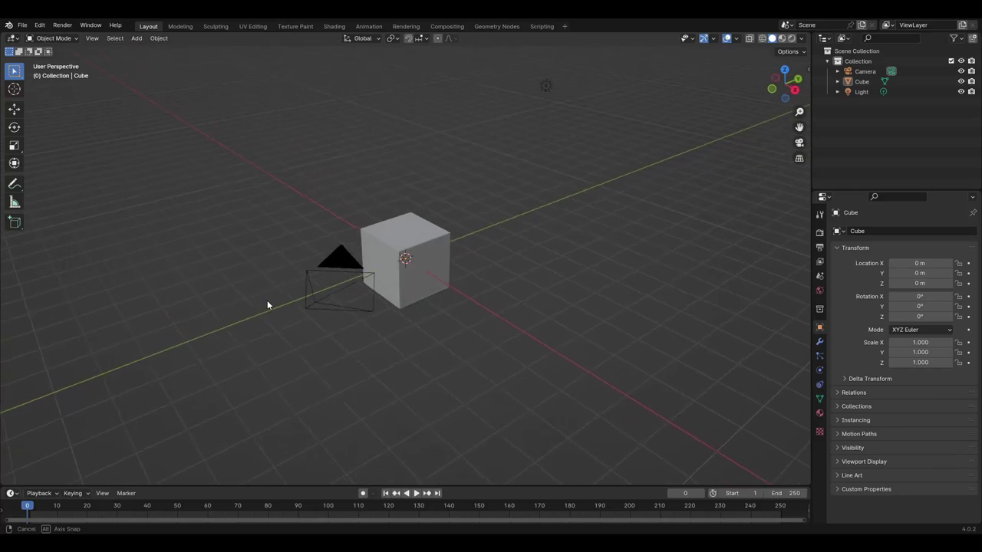
Step: Delete the default camera and light from the scene
left_click(312, 297)
key("Delete")
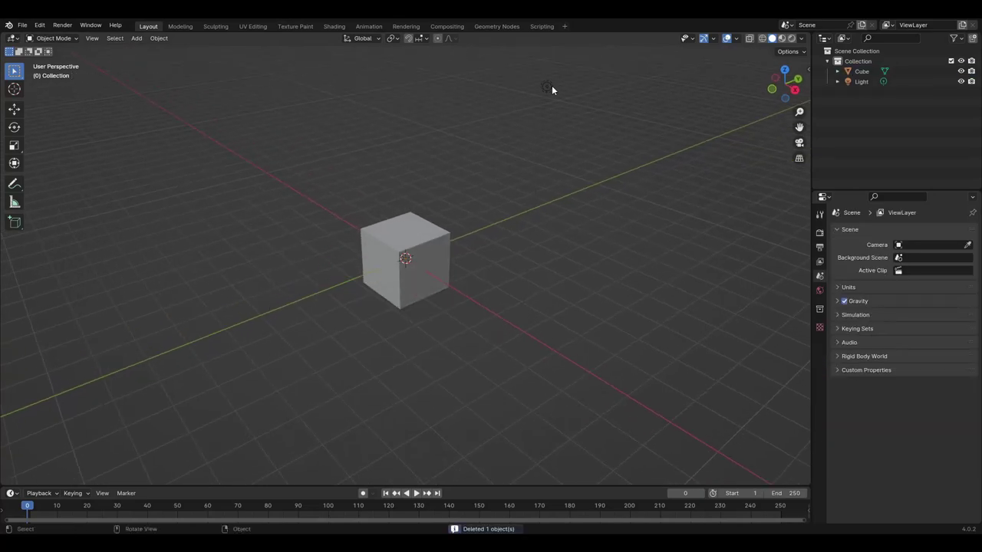
left_click(550, 89)
key("Delete")
Step: Subdivide the cube with 5 cuts and full smoothness to round it into a sphere
left_click(427, 254)
scroll(427, 254, "up", 4)
key("Tab")
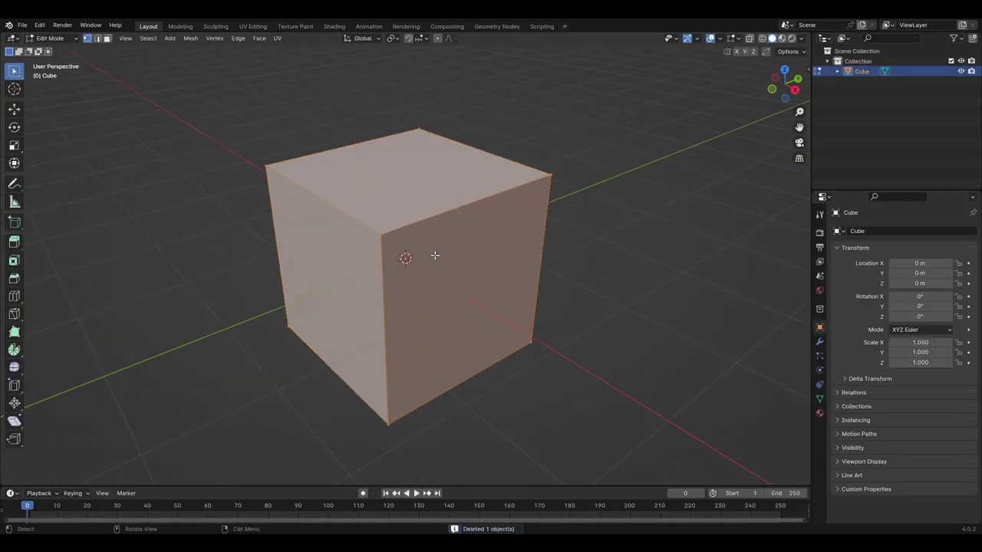
scroll(435, 255, "up", 1)
right_click(438, 260)
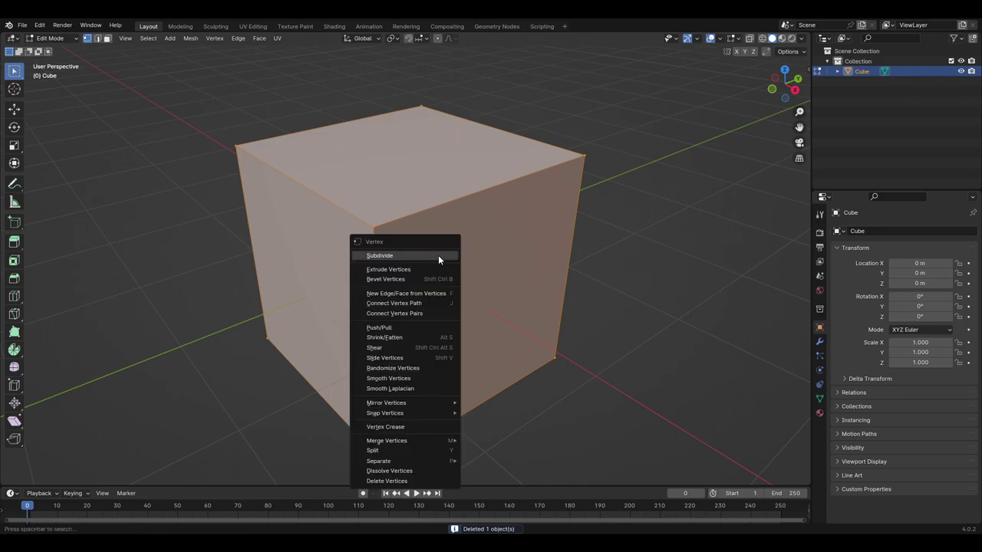
left_click(438, 256)
left_click(92, 477)
left_click_drag(135, 406, 222, 406)
left_click_drag(131, 417, 200, 417)
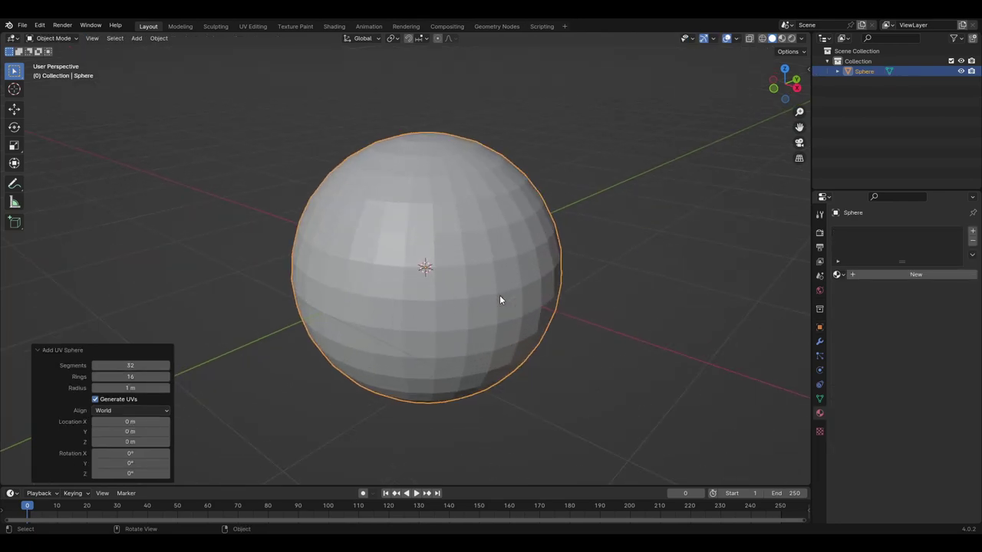
middle_click_drag(500, 300, 476, 328)
Step: Smooth the sphere with a level 2 subdivision surface (Ctrl+2)
key("ctrl+2")
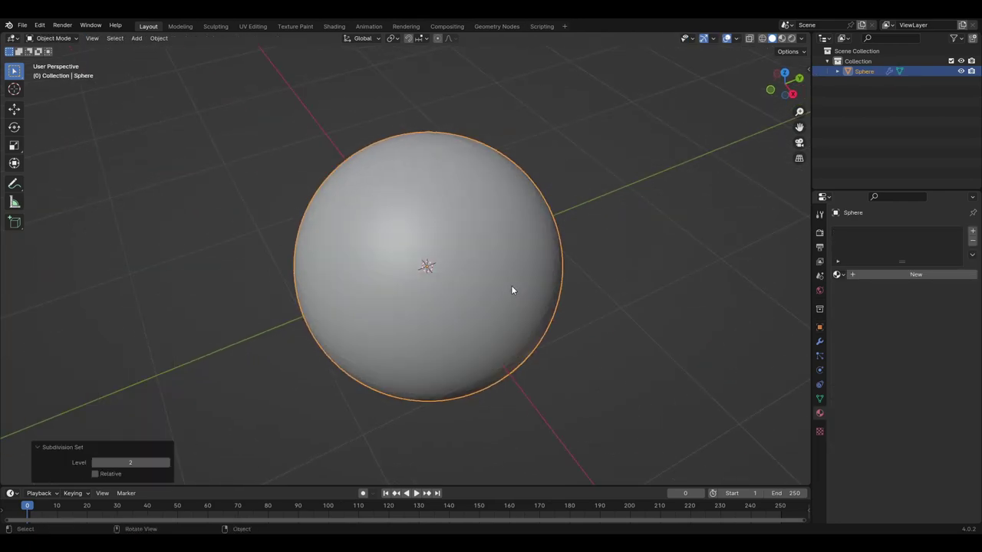
scroll(491, 323, "up", 7)
key("Tab")
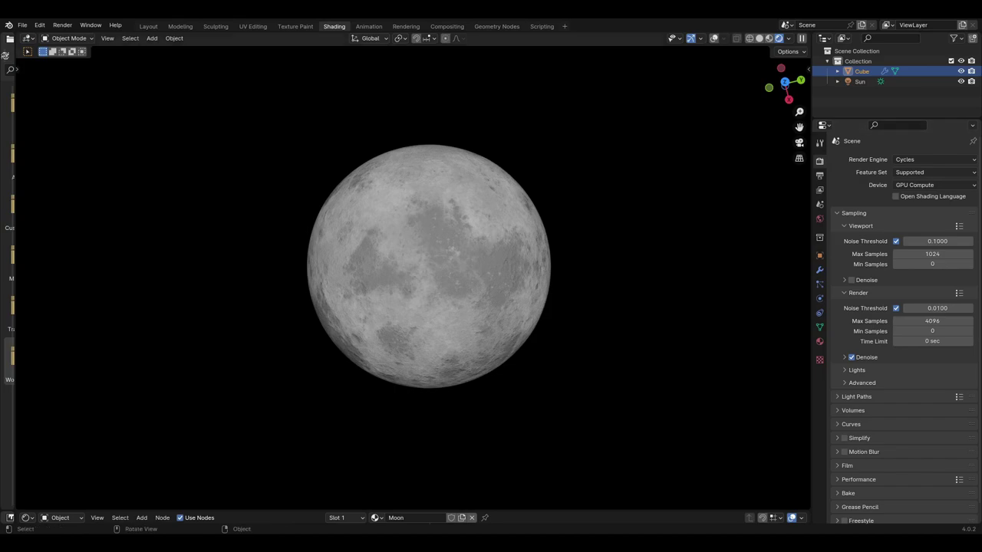
middle_click_drag(567, 349, 443, 300)
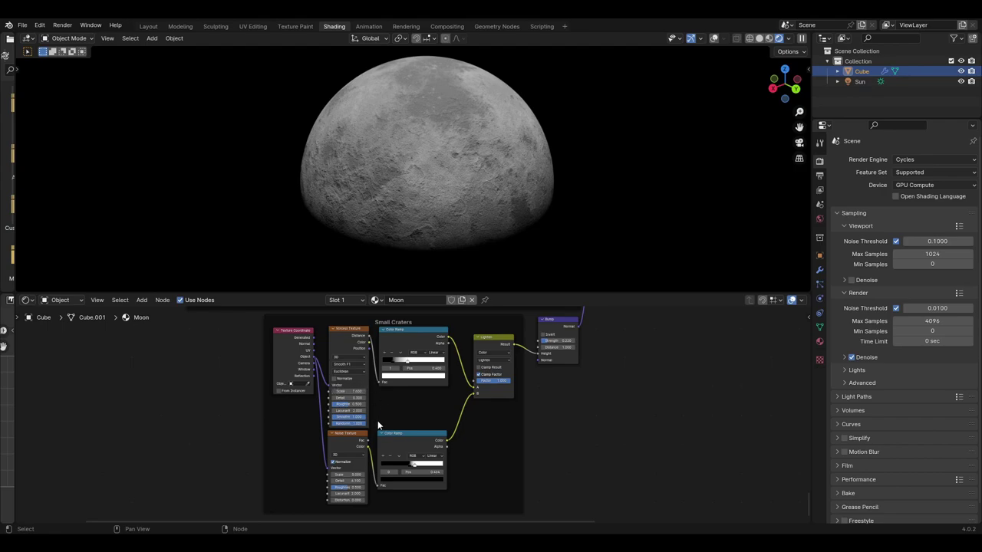
Step: Enlarge the node editor and set the Small Craters Voronoi Scale to 7.400
scroll(376, 431, "up", 1)
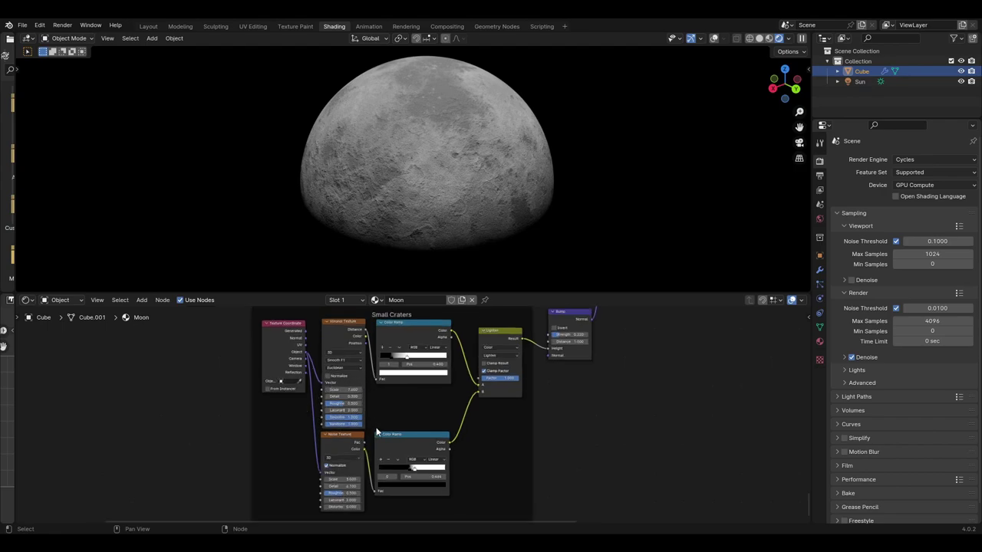
left_click_drag(405, 293, 407, 185)
scroll(415, 349, "up", 2)
middle_click_drag(414, 349, 450, 360)
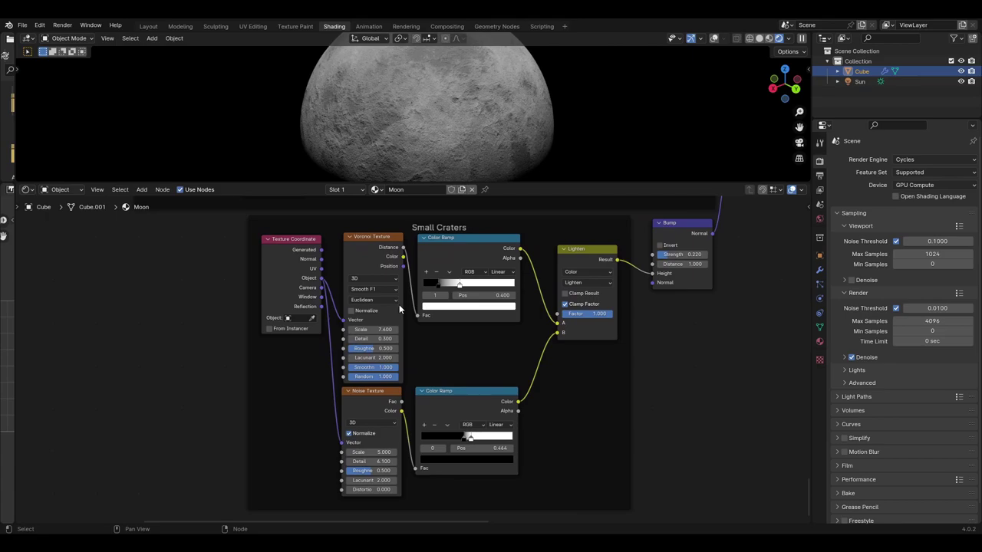
mouse_move(394, 329)
left_mouse_down()
mouse_move(383, 329)
mouse_move(394, 329)
left_mouse_up()
Step: Inspect the black and white stops of the upper and lower Color Ramps
left_click(438, 286)
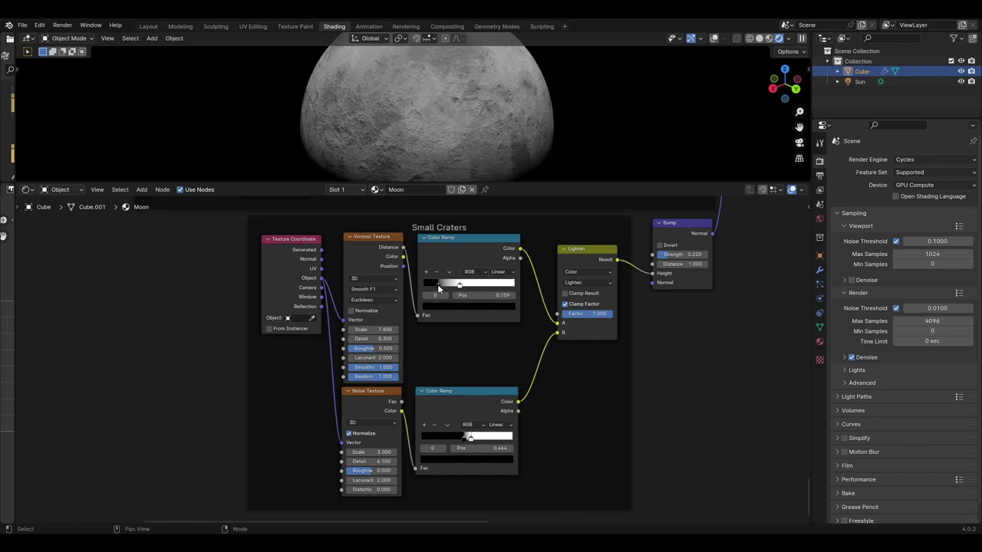
left_click(446, 296)
scroll(414, 434, "down", 2, "shift")
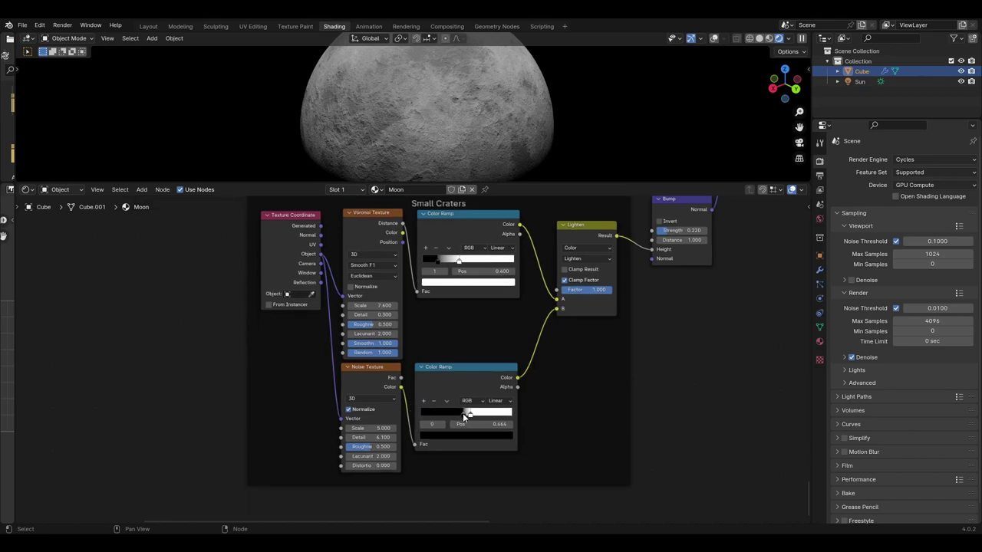
left_click(443, 425)
Step: Keep Lighten as the blending mode, then pan to the nodes above Small Craters
middle_click_drag(677, 355, 551, 417)
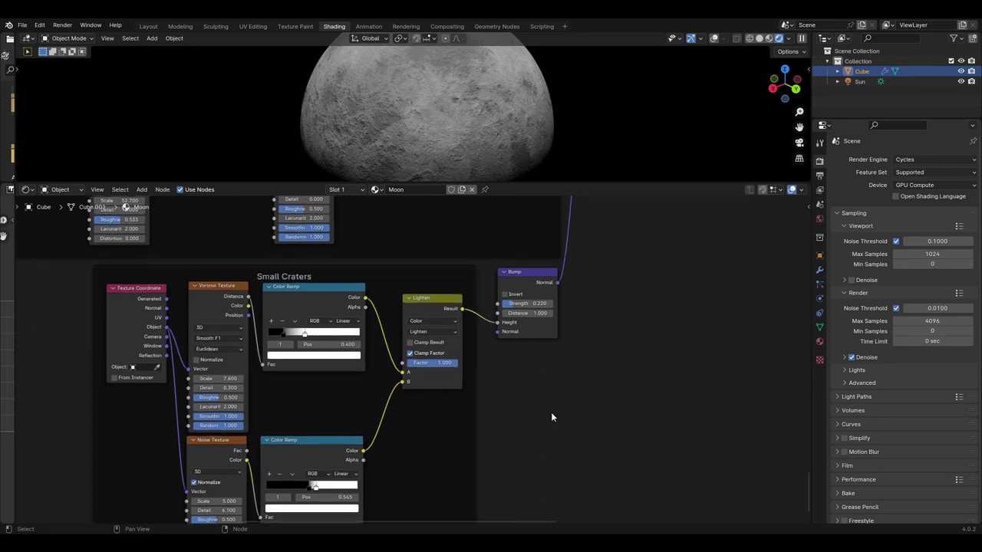
left_click(433, 332)
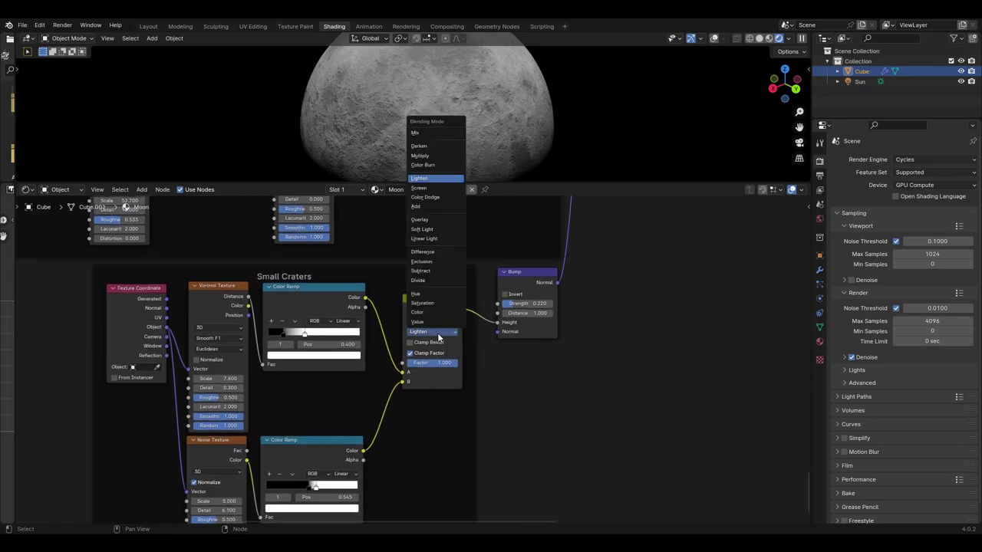
left_click(439, 337)
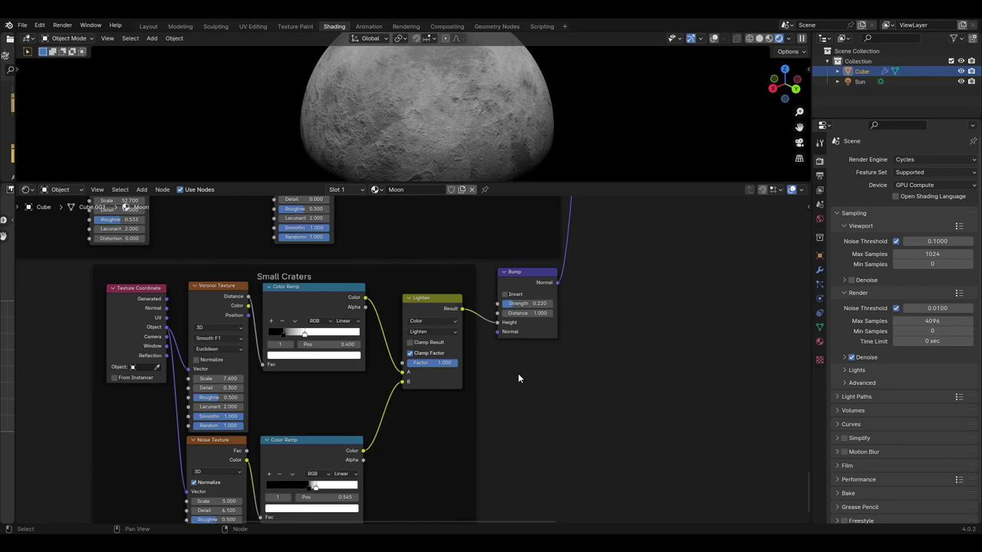
middle_click_drag(517, 375, 456, 411)
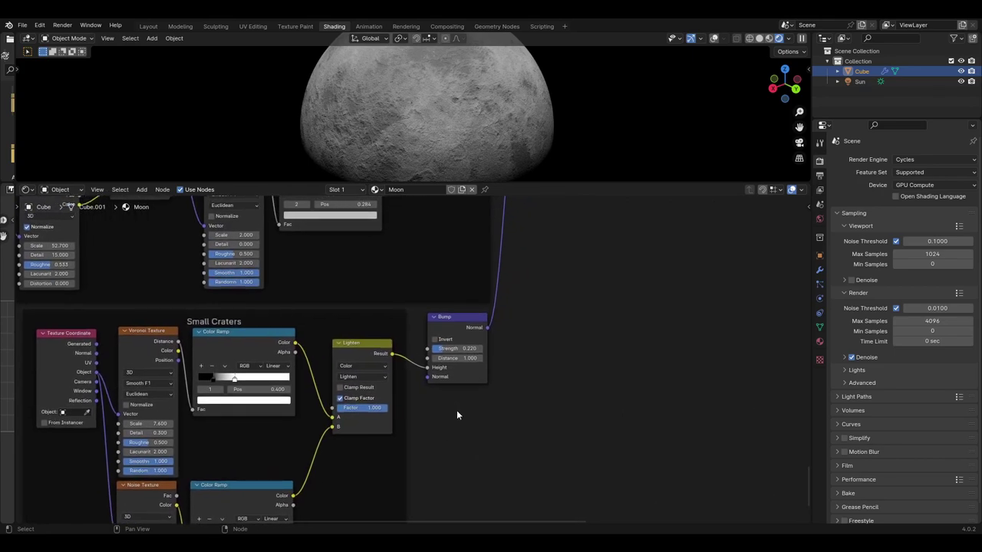
middle_click_drag(375, 291, 592, 509)
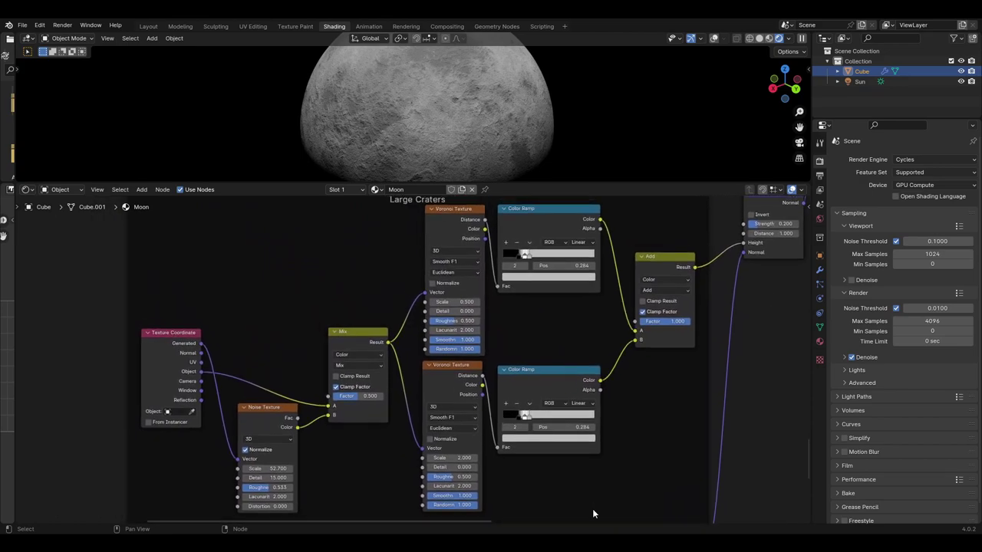
Step: Link the Texture Coordinate Object output to the Large Craters Mix node's A input
scroll(592, 506, "down", 1)
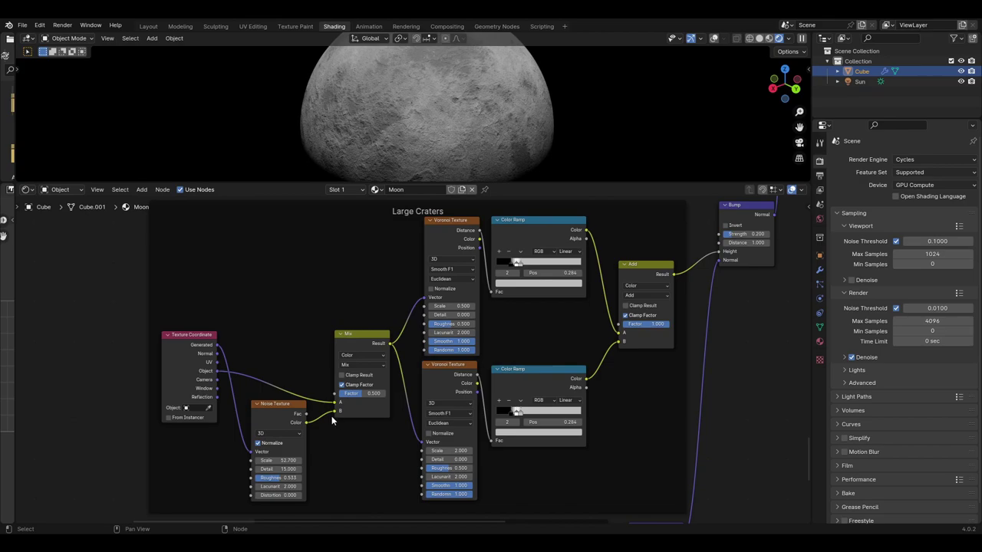
scroll(322, 442, "up", 2)
middle_click_drag(326, 444, 346, 415)
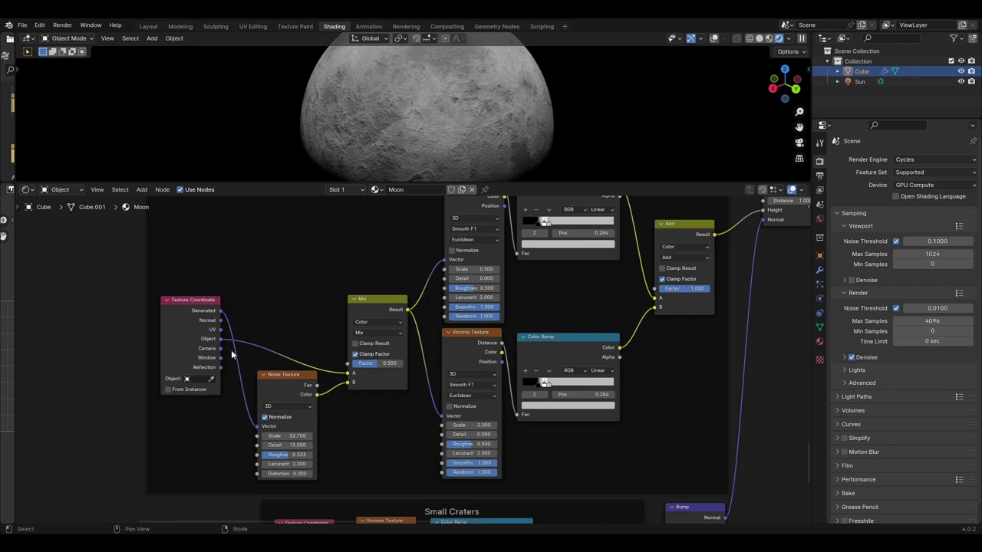
left_click_drag(340, 375, 342, 375)
Step: Inspect the upper Color Ramp's first, middle and last stops, then pan toward the Bump node
middle_click_drag(420, 339, 349, 368)
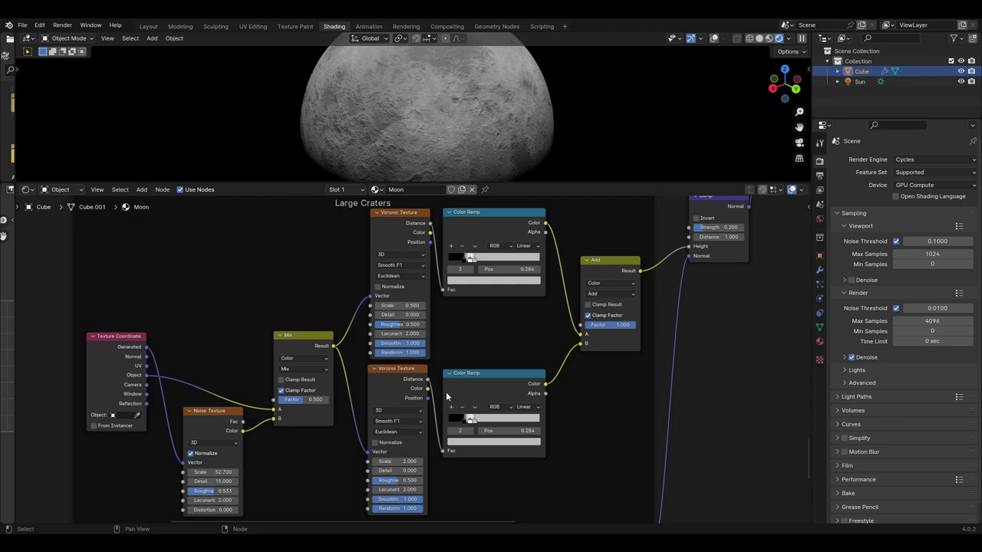
left_click(450, 270)
left_click(450, 270)
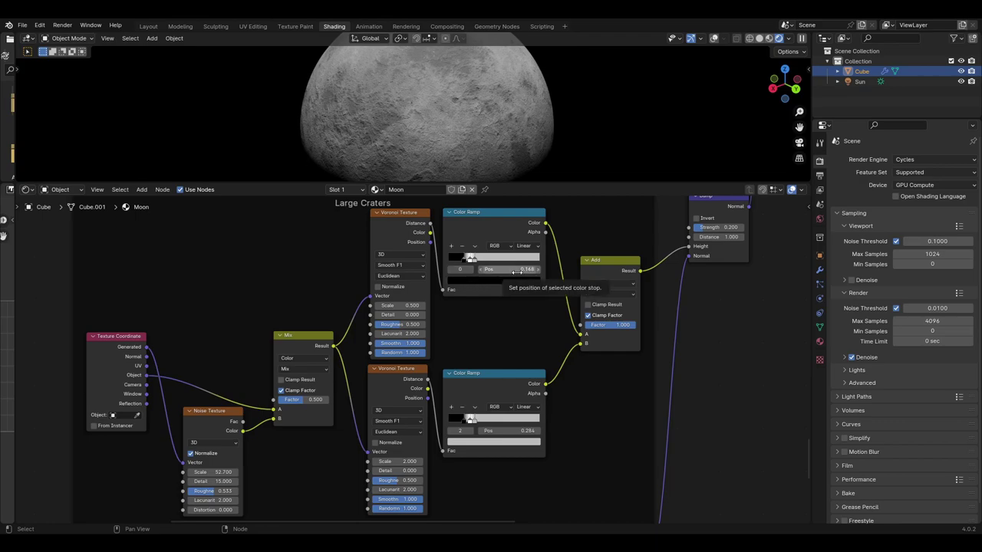
left_click(473, 270)
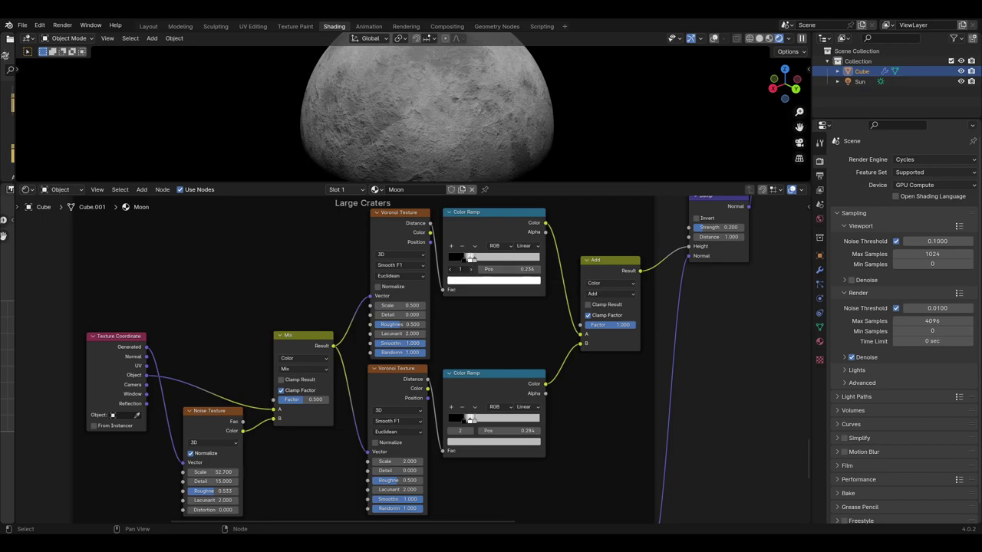
left_click(469, 269)
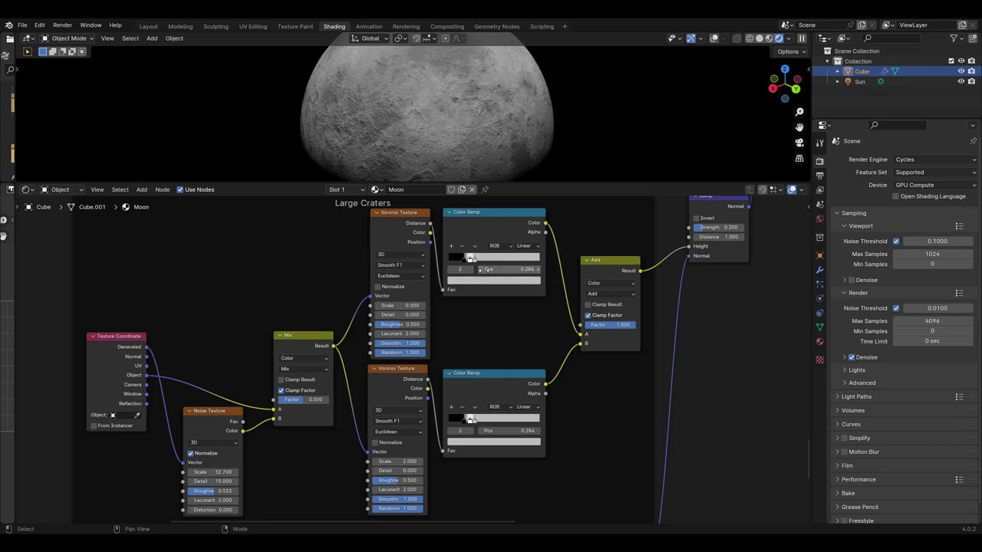
left_click(523, 284)
middle_click_drag(543, 357, 433, 373)
middle_click_drag(578, 323, 399, 423)
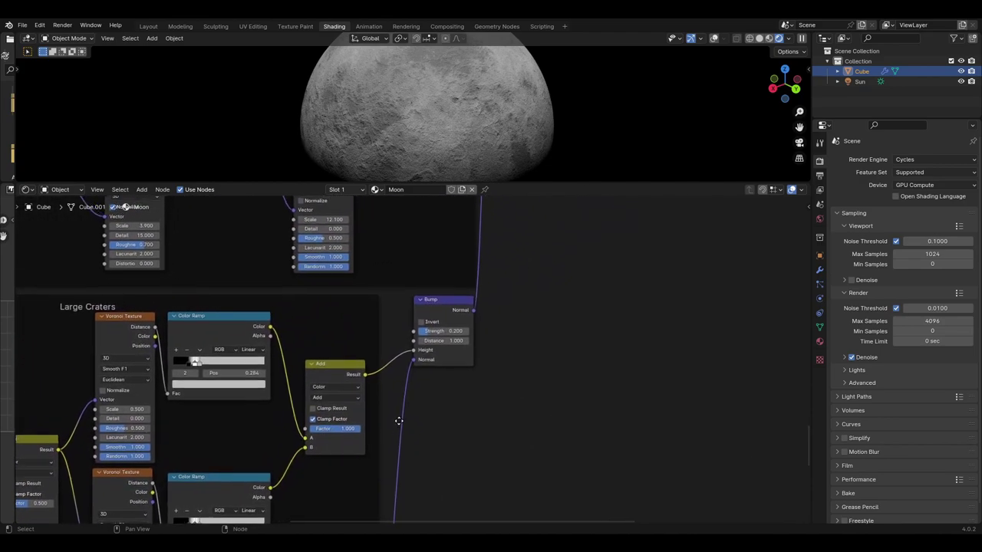
middle_click_drag(392, 281, 418, 324)
middle_click_drag(460, 467, 452, 432)
middle_click_drag(445, 385, 583, 513)
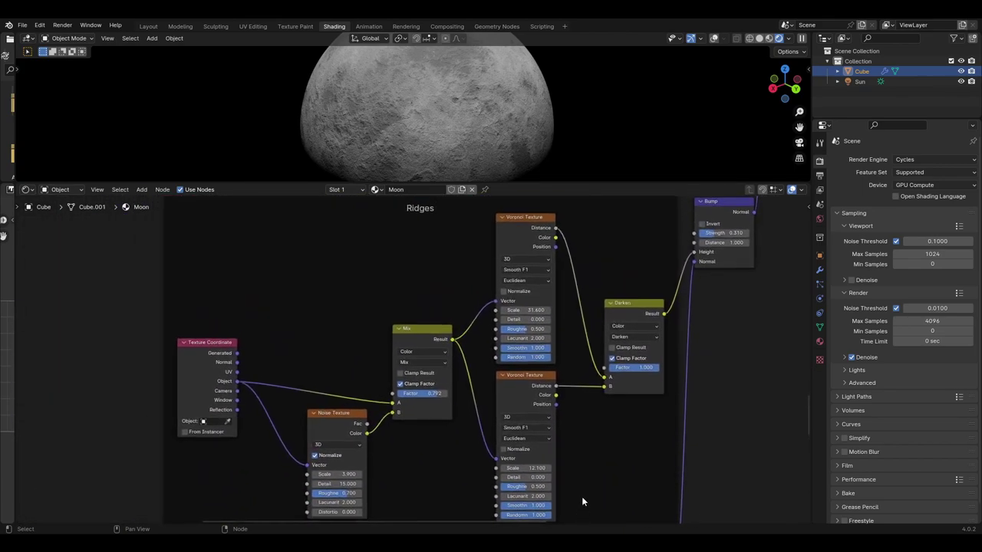
middle_click_drag(458, 471, 456, 455)
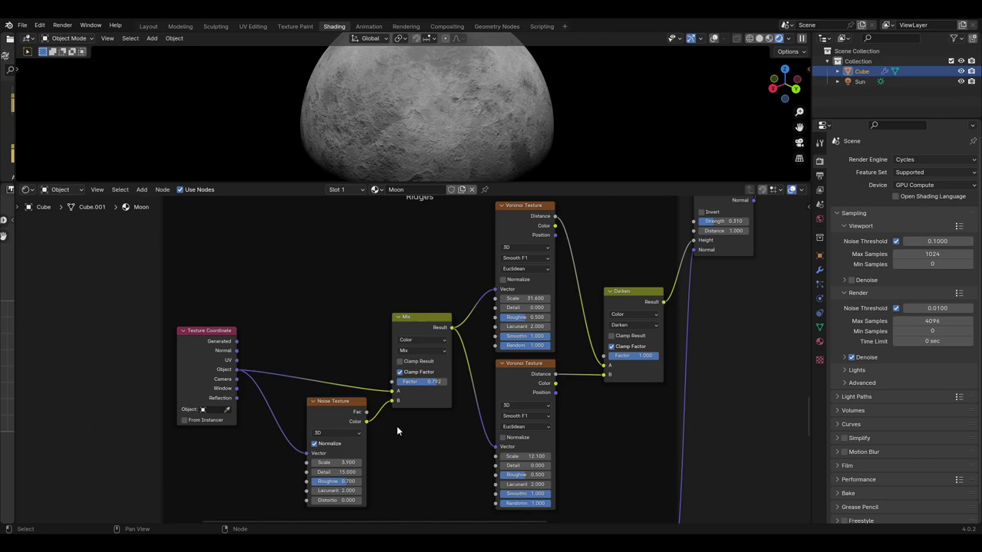
middle_click_drag(391, 456, 414, 412)
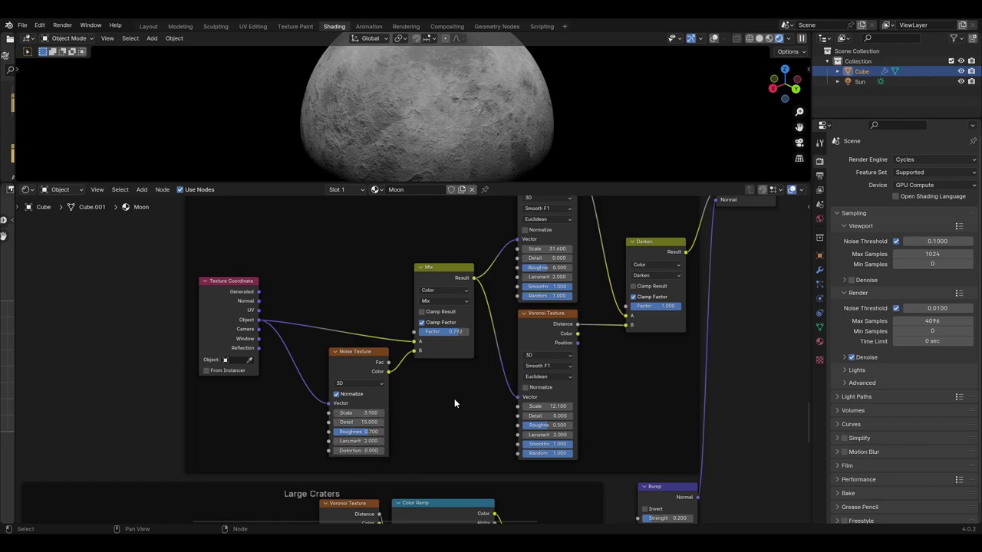
middle_click_drag(454, 404, 433, 435)
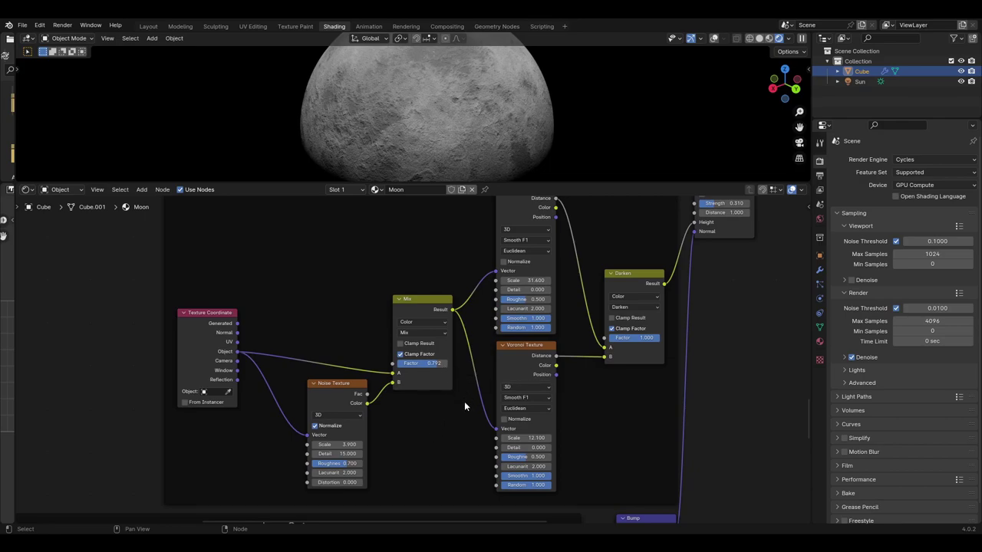
middle_click_drag(464, 406, 380, 429)
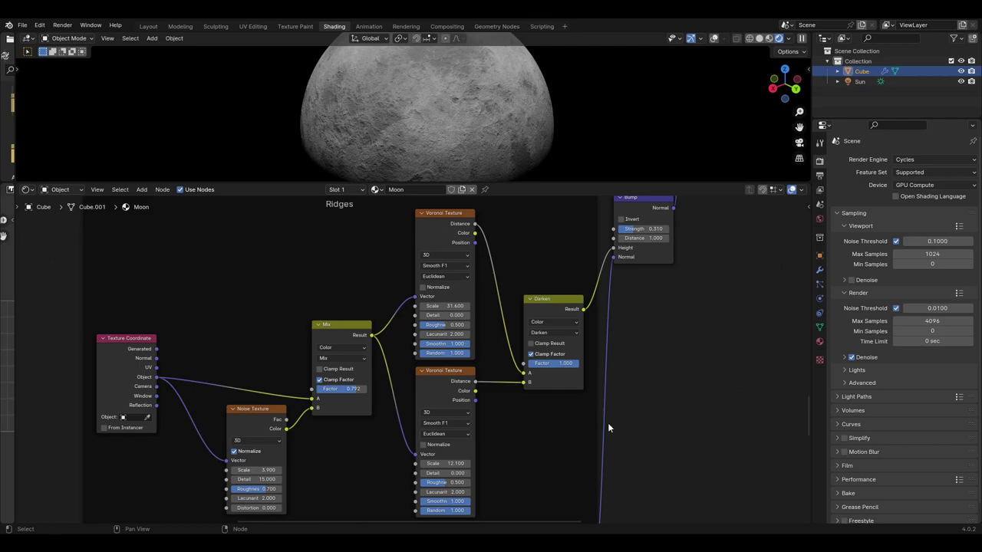
middle_click_drag(684, 383, 649, 374)
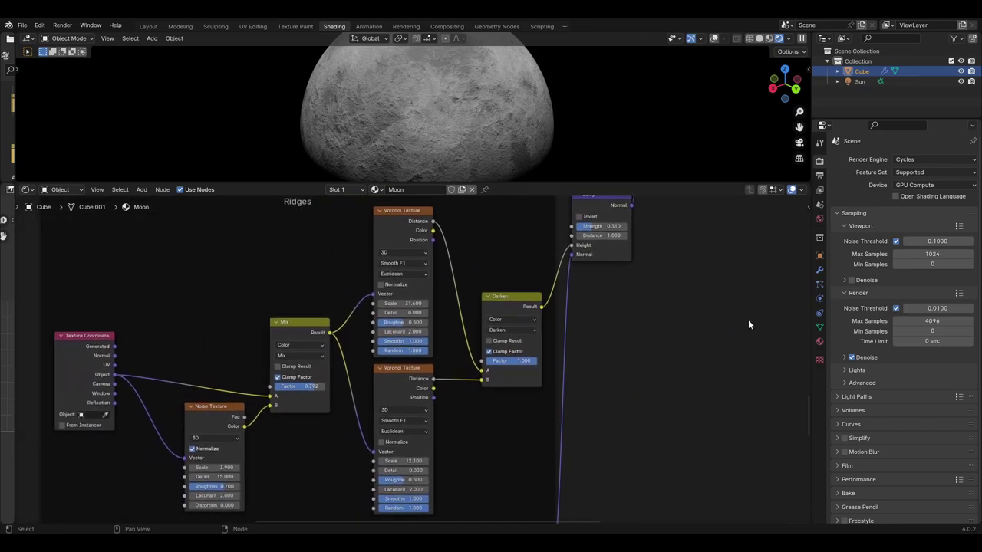
middle_click_drag(749, 325, 613, 427)
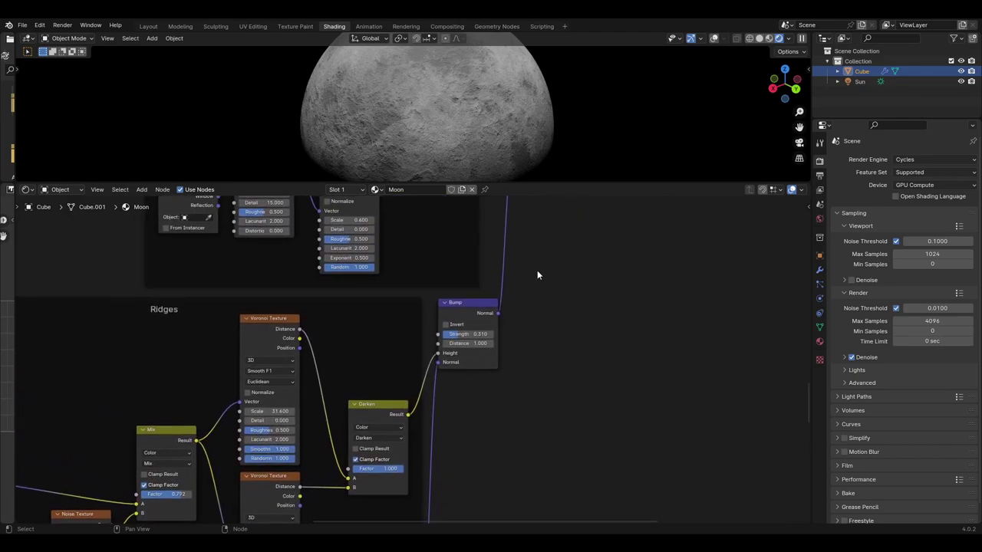
Step: Check the Hyperbolic Tangent function in the Mountain Ridges frame
middle_click_drag(535, 262, 629, 422)
scroll(623, 417, "up", 1)
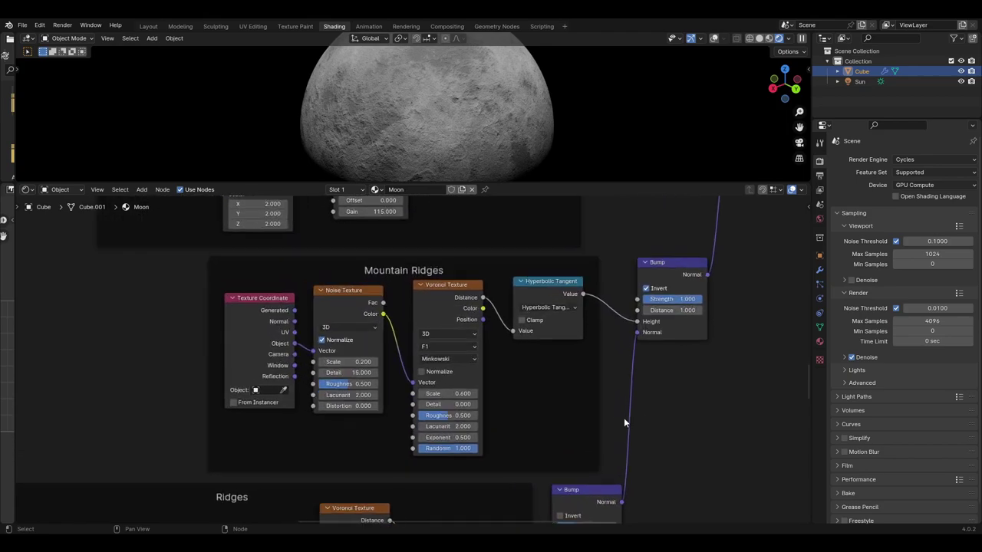
scroll(624, 417, "up", 1)
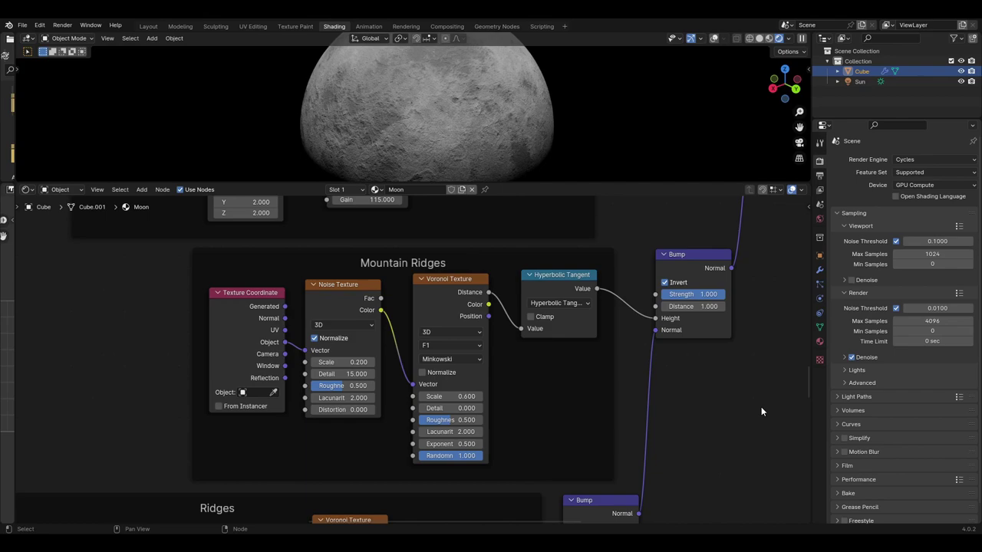
middle_click_drag(760, 412, 722, 412)
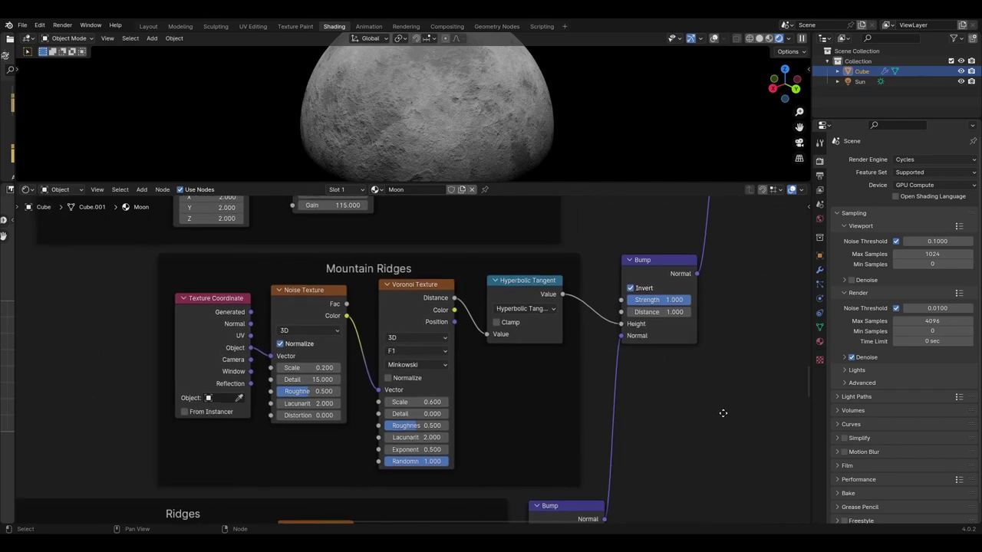
left_click(498, 315)
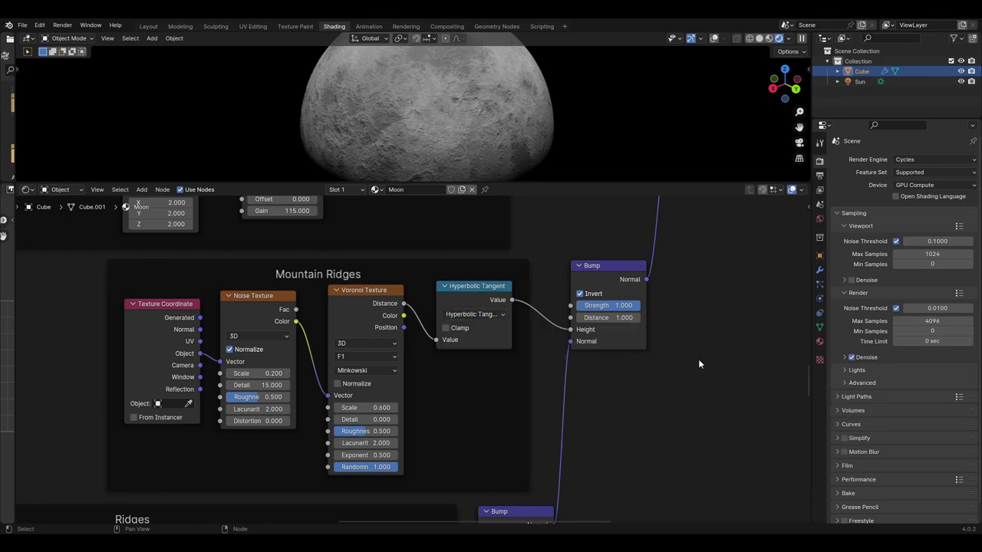
Step: Enable Invert on the Mountain Ridges Bump node and pan to the Dark Spots frame
middle_click_drag(698, 364, 534, 392)
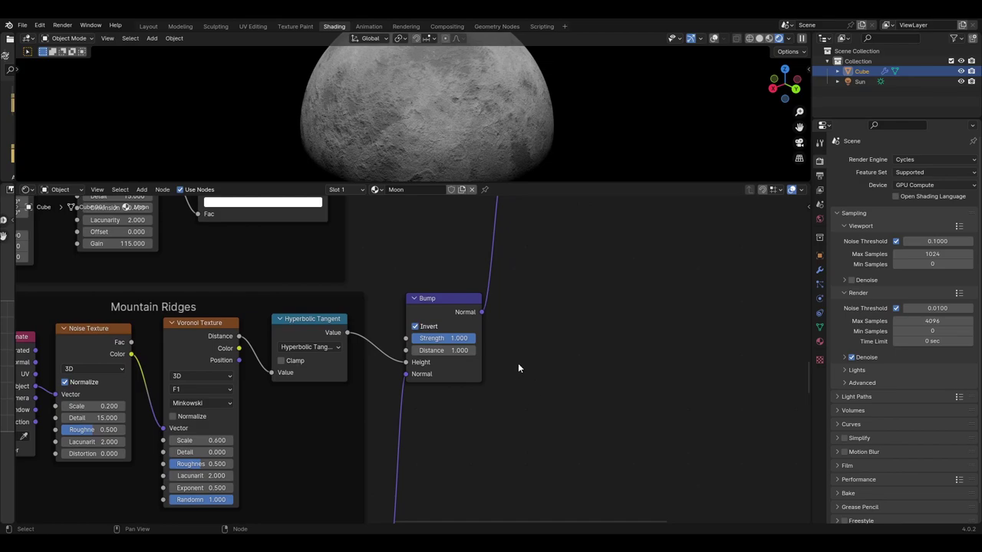
left_click(415, 327)
middle_click_drag(471, 283, 768, 483)
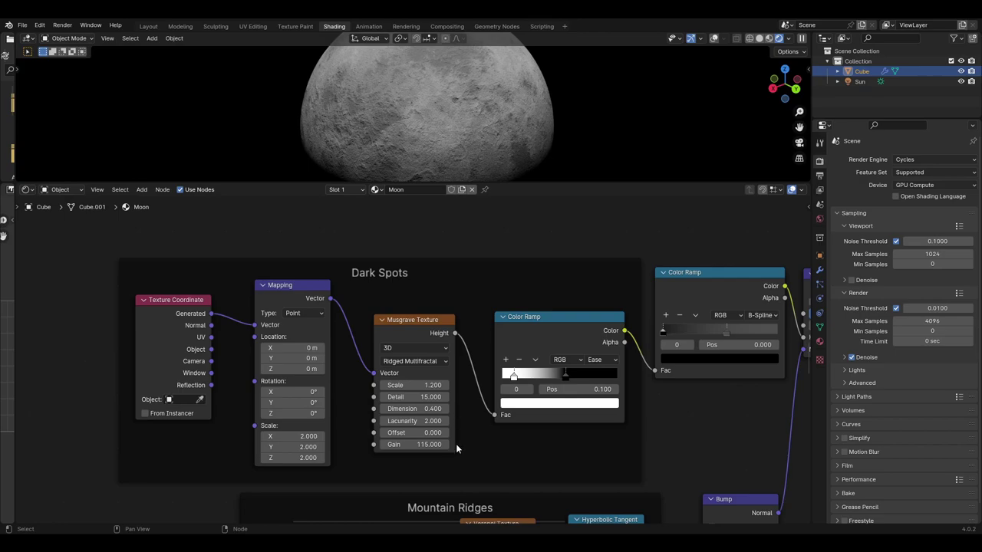
middle_click_drag(557, 443, 446, 444)
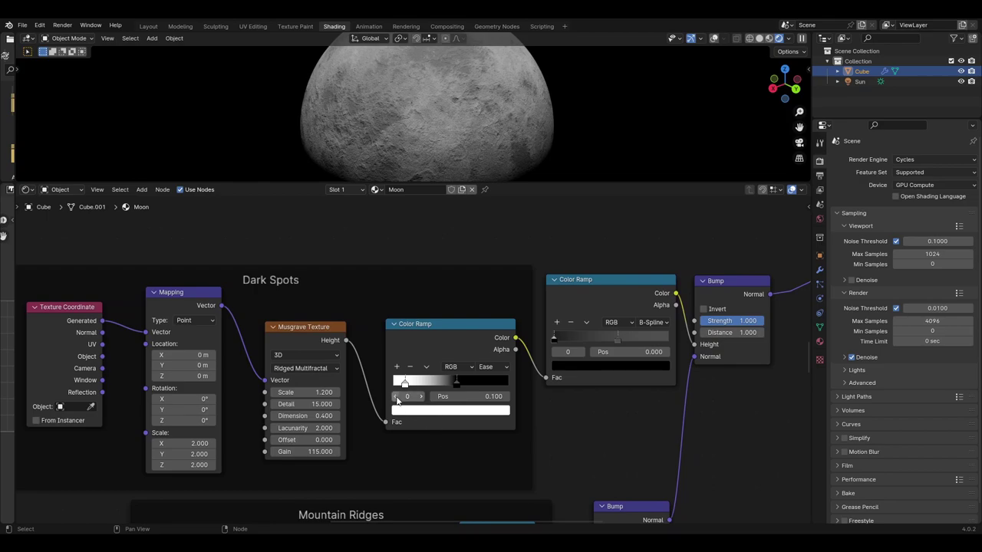
left_click(421, 397)
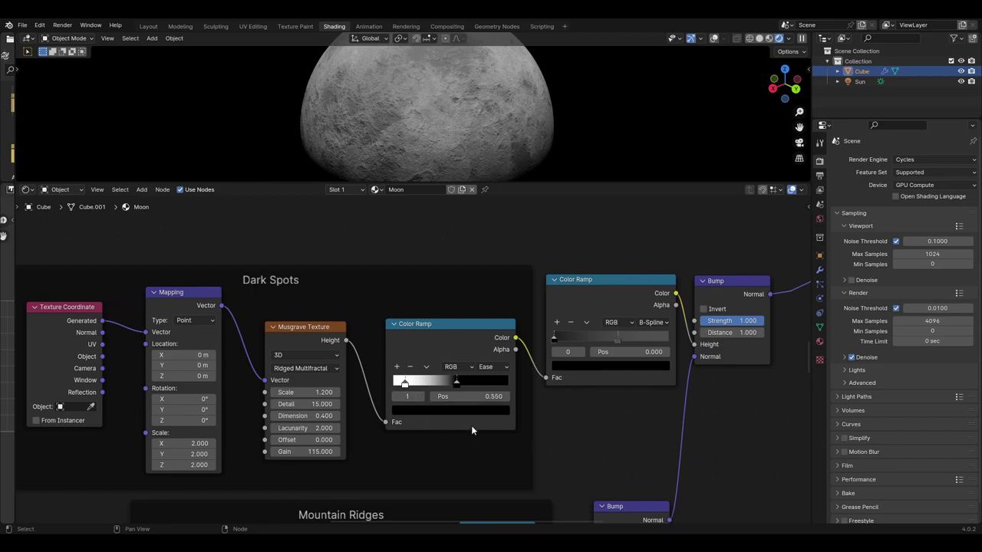
middle_click_drag(624, 415, 370, 421)
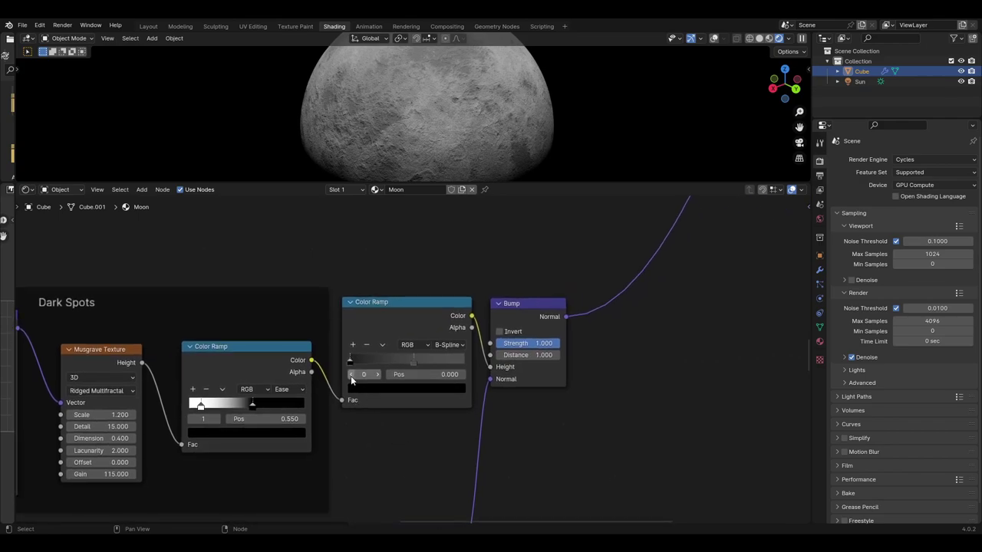
left_click(377, 374)
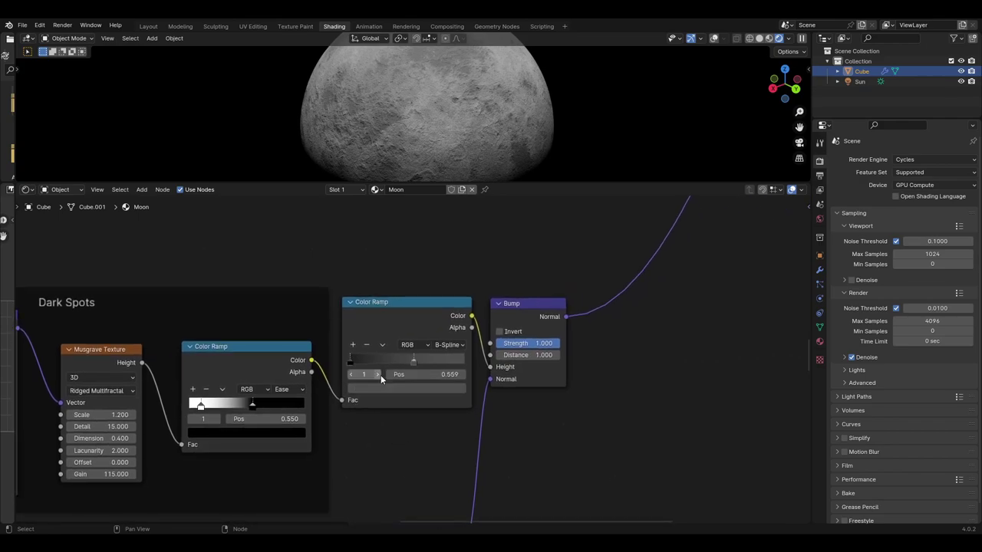
left_click(463, 391)
middle_click_drag(615, 405, 508, 432)
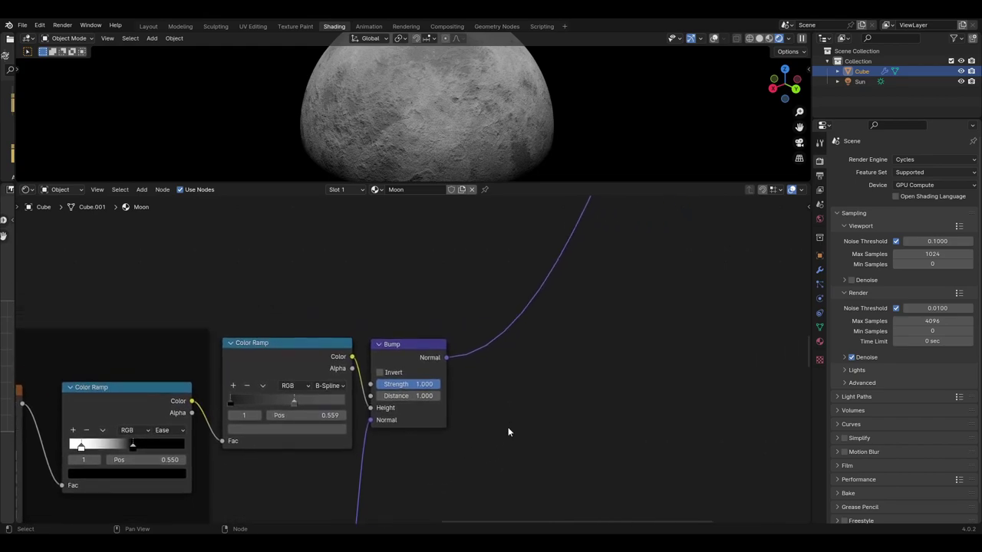
scroll(508, 430, "down", 4)
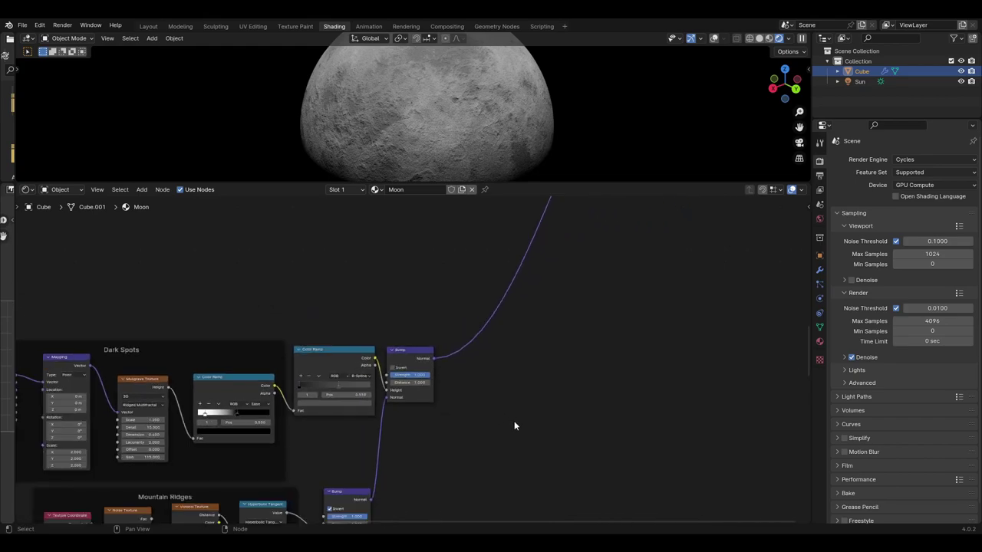
Step: Follow the Normal link to the Principled BSDF, view the whole tree, then zoom into the Color frame
middle_click_drag(591, 306, 328, 307)
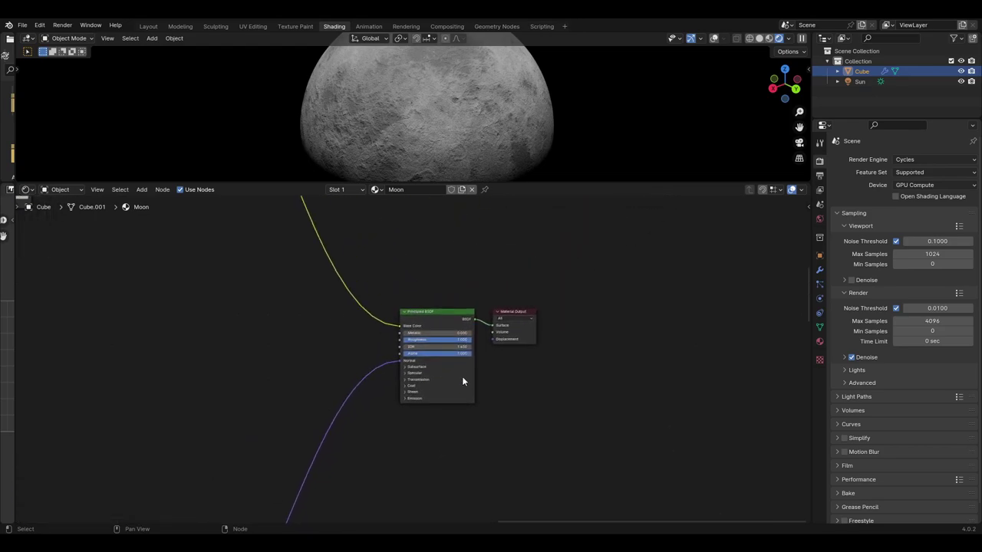
scroll(461, 383, "up", 2)
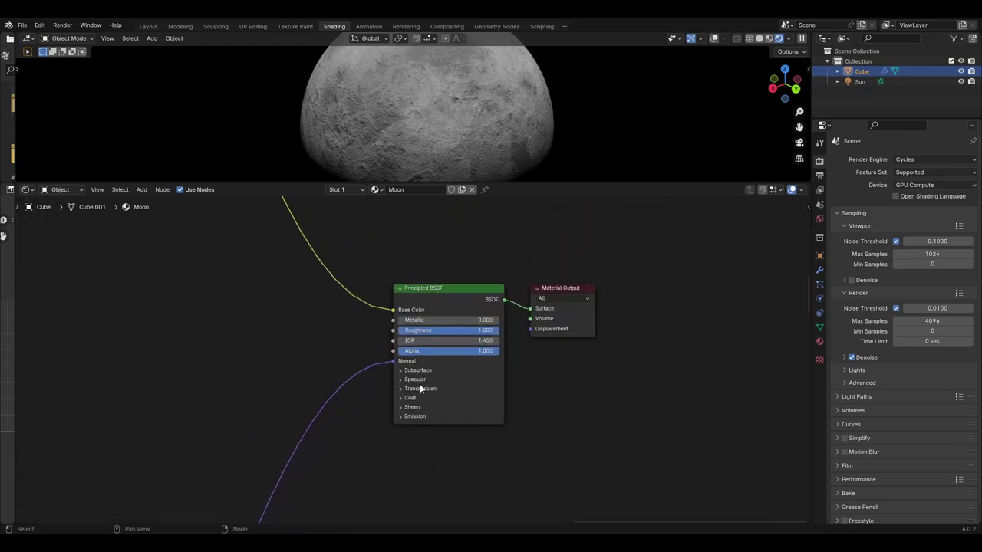
scroll(414, 388, "down", 4)
middle_click_drag(304, 398, 672, 285)
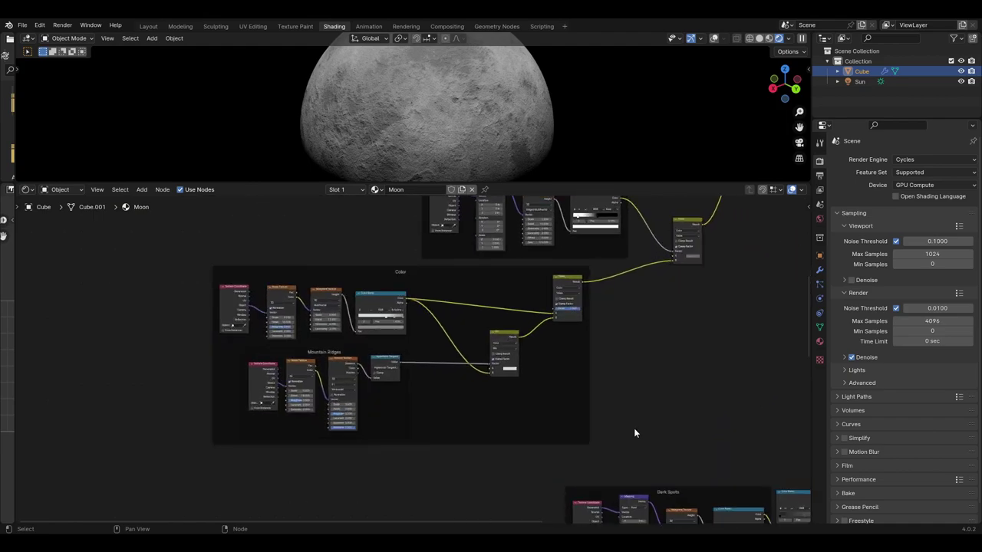
scroll(642, 398, "down", 4)
middle_click_drag(651, 372, 604, 453)
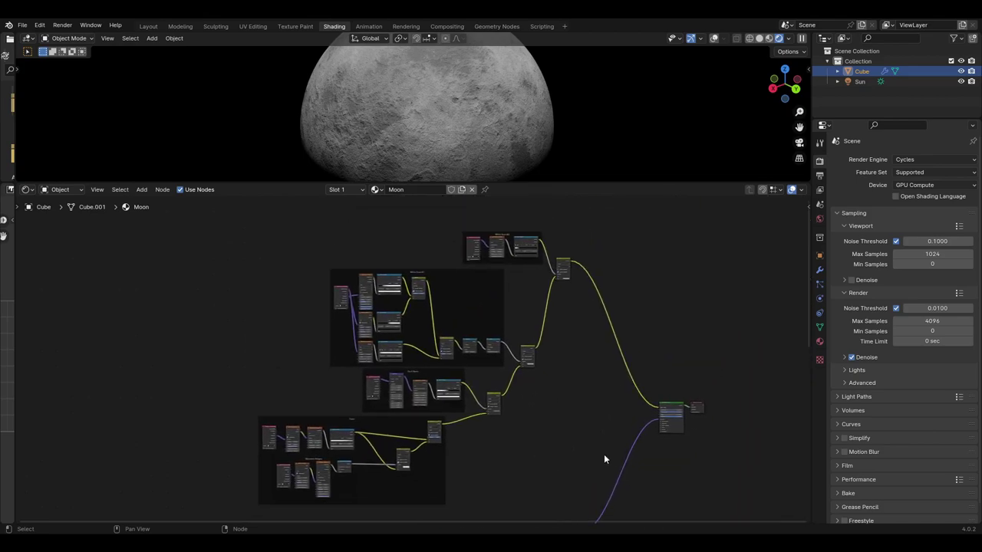
middle_click_drag(576, 486, 613, 364)
scroll(610, 367, "up", 4)
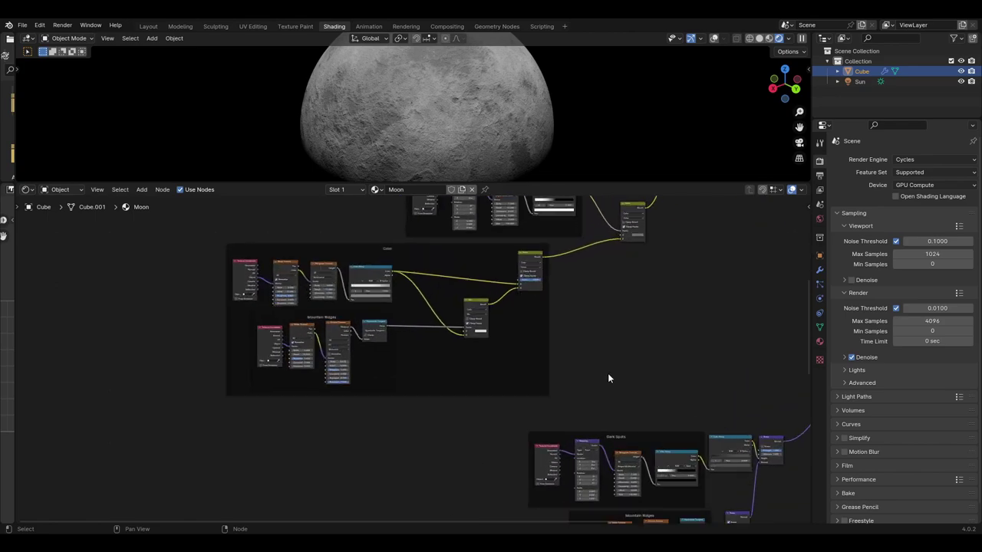
middle_click_drag(643, 426, 699, 465)
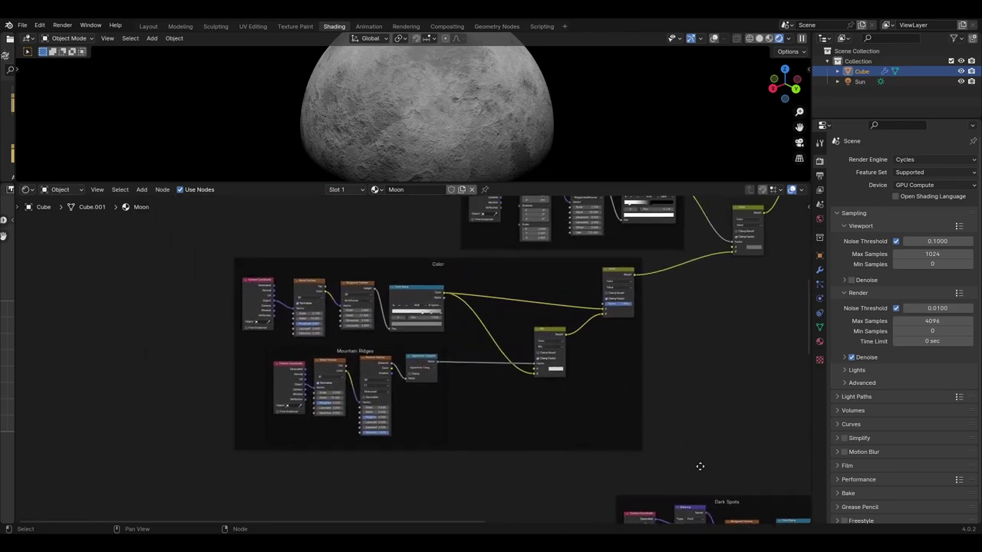
Step: Centre the view on the Color frame's colour ramp
scroll(693, 471, "up", 2)
middle_click_drag(585, 437, 651, 510)
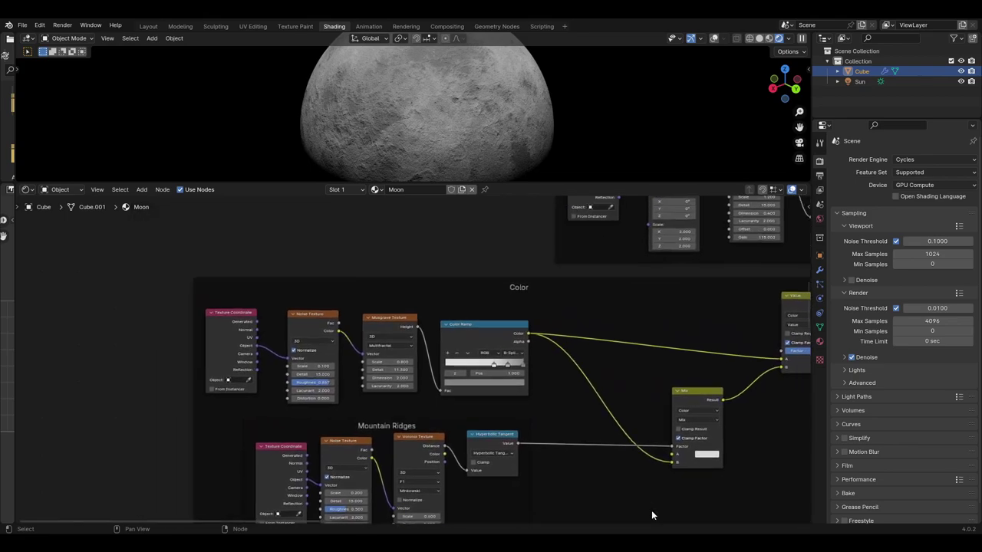
scroll(651, 510, "up", 1)
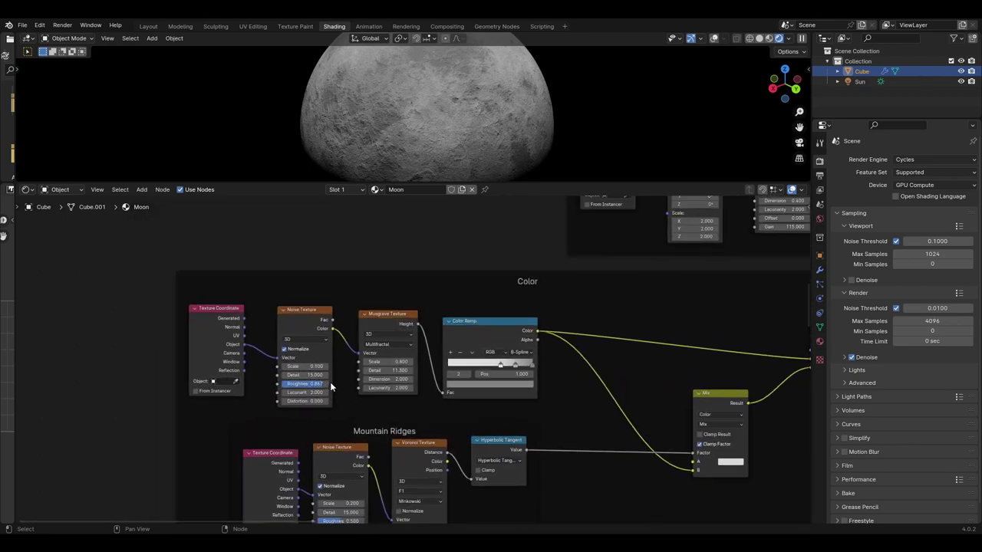
middle_click_drag(420, 397, 387, 384)
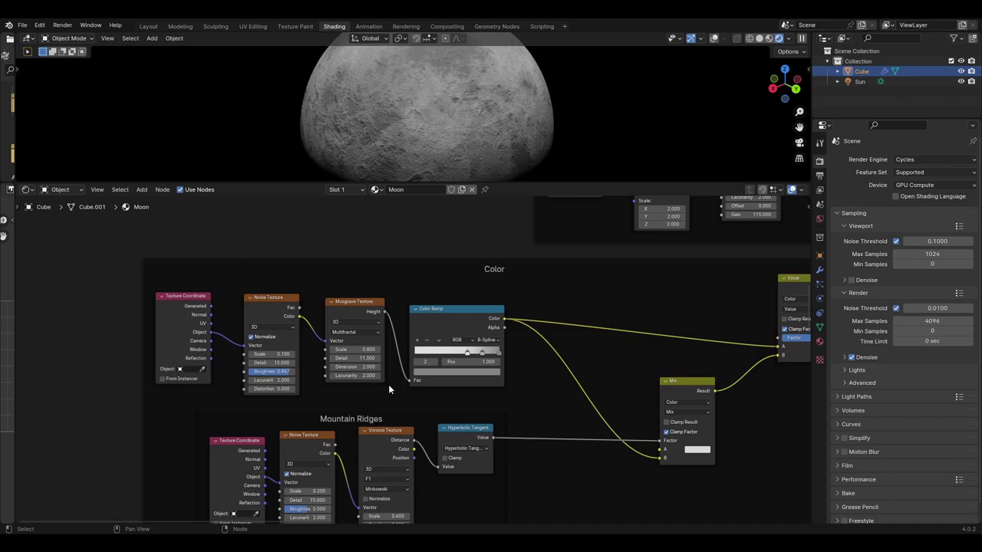
middle_click_drag(563, 398, 493, 403)
Step: Set grey shades for the ramp stops at 0.627, 0.805 and 1.000
left_click_drag(375, 367, 369, 368)
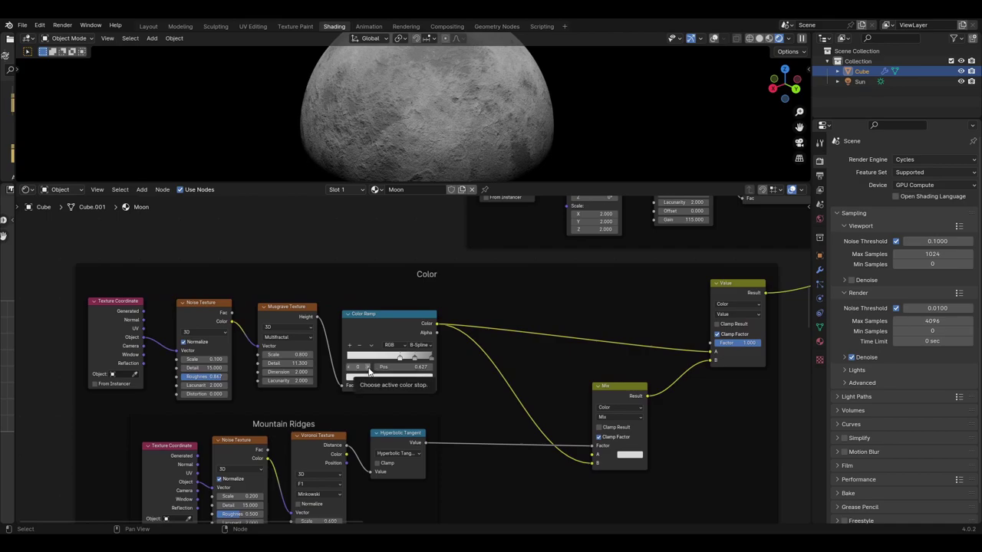
left_click(375, 378)
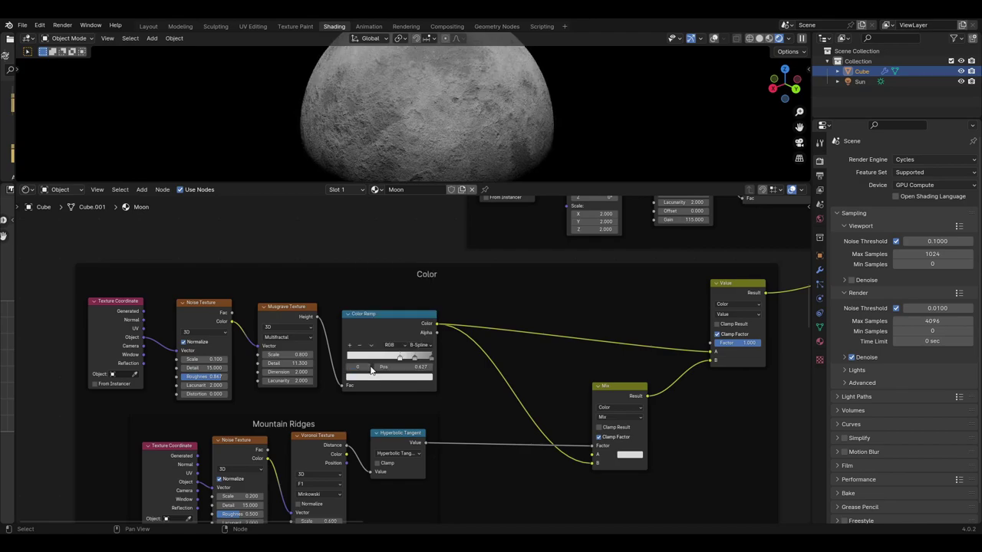
left_click(370, 368)
scroll(421, 390, "up", 1)
left_click(425, 384)
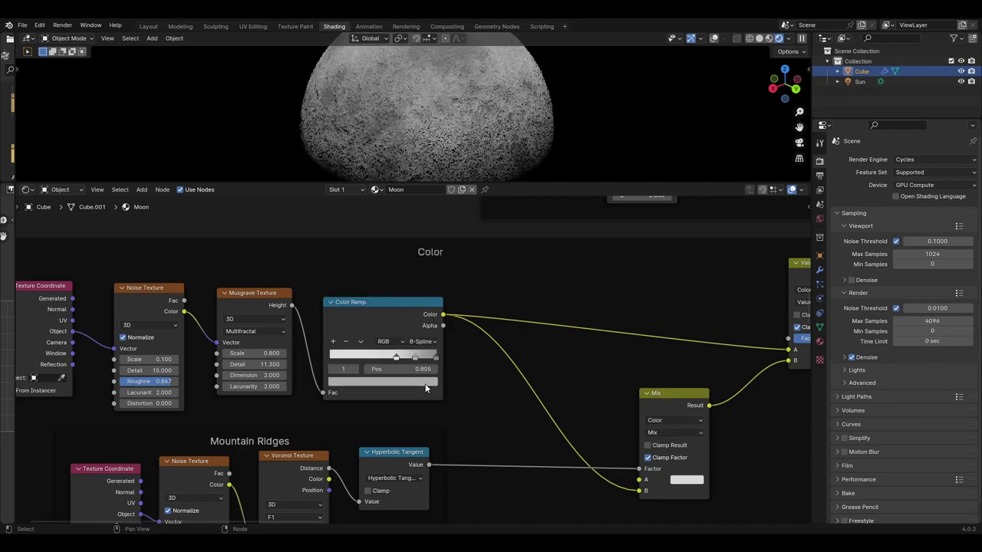
left_click(357, 369)
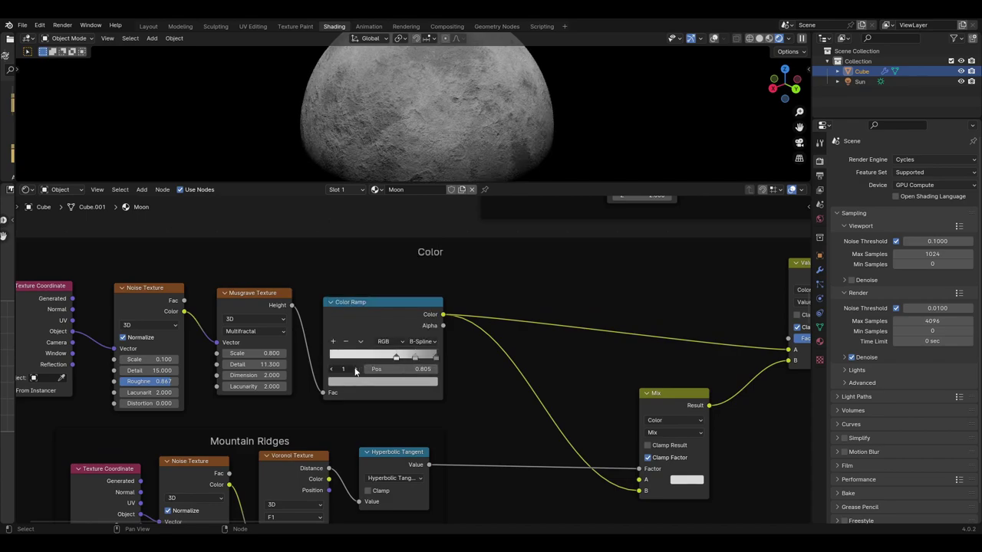
left_click(417, 384)
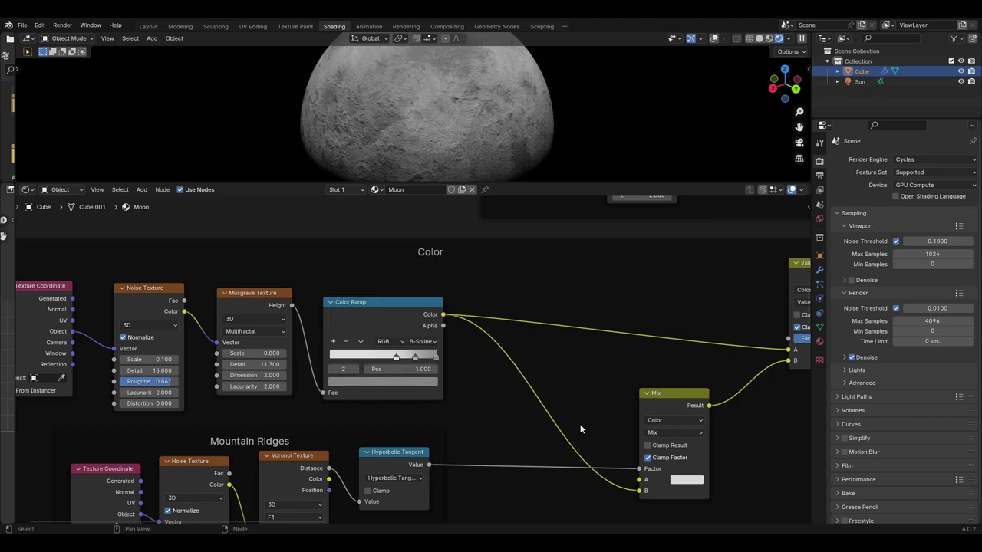
Step: Give the Color frame's Mix node a light grey B colour with Value 0.691
middle_click_drag(581, 437, 358, 421)
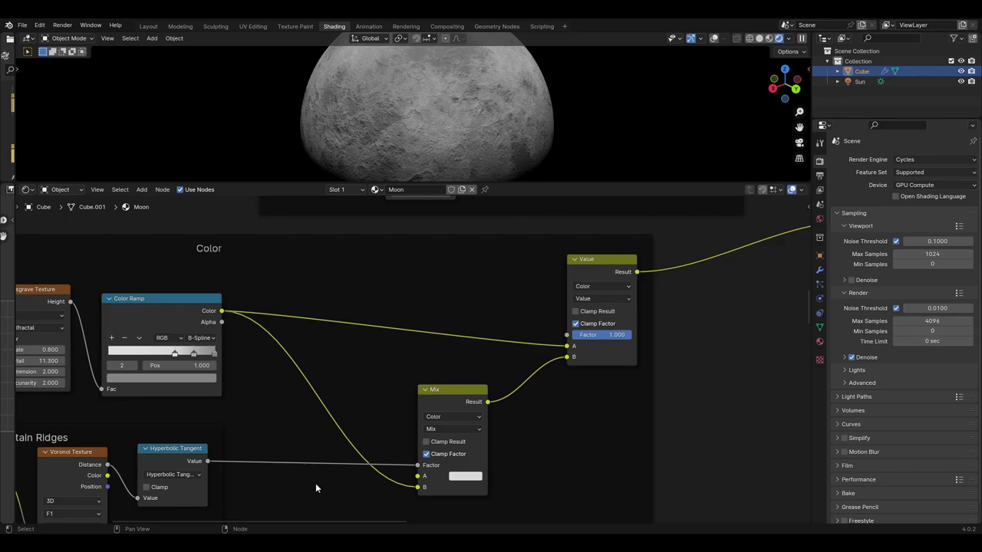
middle_click_drag(315, 483, 333, 437)
left_click(484, 433)
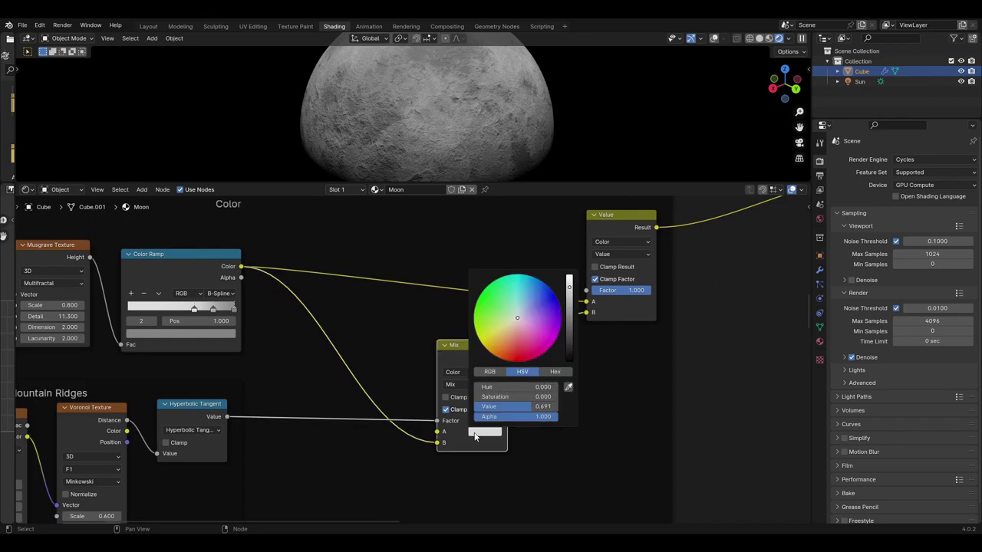
left_click(475, 437)
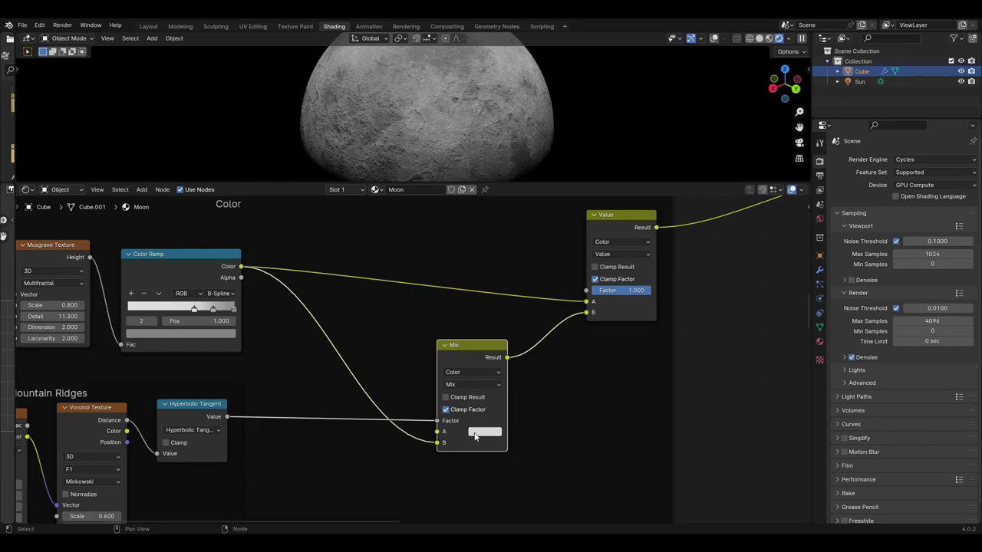
left_click(381, 457)
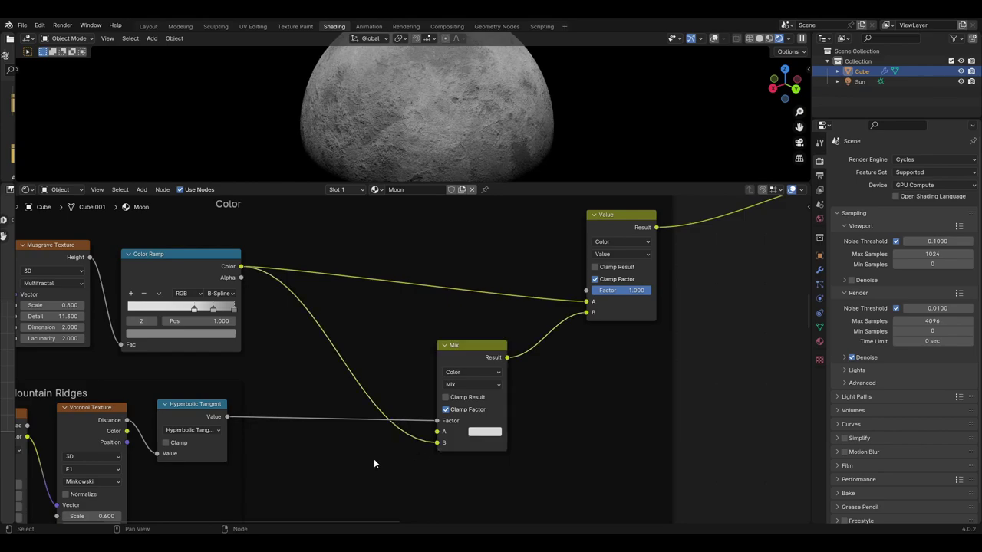
Step: Zoom out to show the Dark Spots, Mountain Ridges and Ridges frames
scroll(386, 480, "down", 1)
middle_click_drag(386, 480, 632, 392)
scroll(632, 393, "down", 3)
Step: Duplicate the Mountain Ridges frame, then cancel the duplicate
scroll(616, 412, "down", 1)
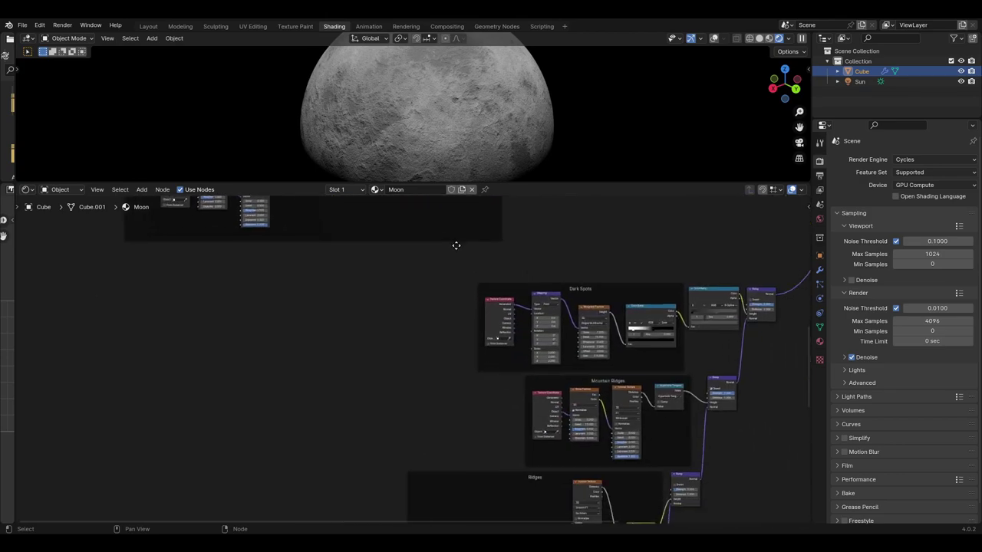
middle_click_drag(553, 403, 432, 338)
left_click(431, 337)
key("shift+d")
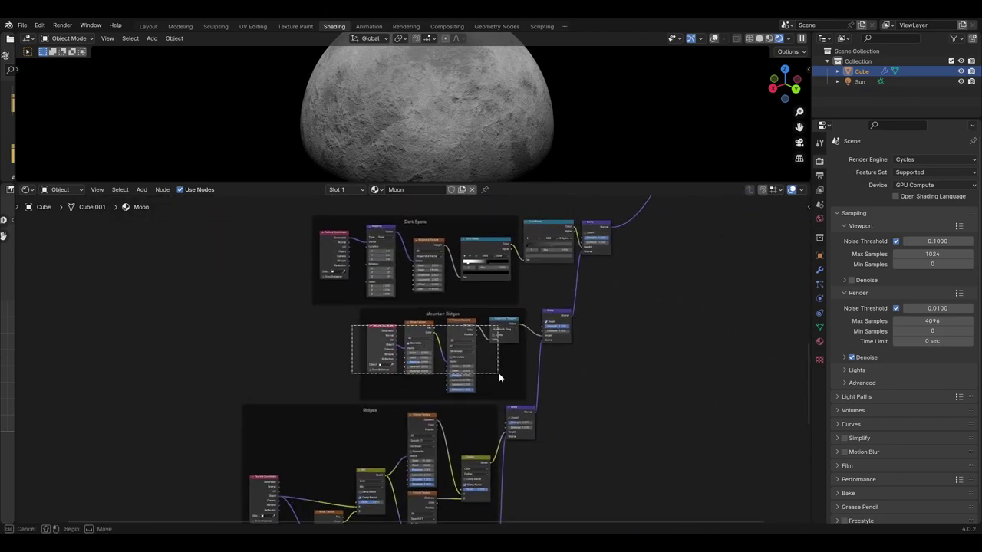
middle_click_drag(498, 373, 565, 451)
key("Escape")
Step: Move the Dark Spots frame to a new position with G
scroll(406, 373, "up", 2)
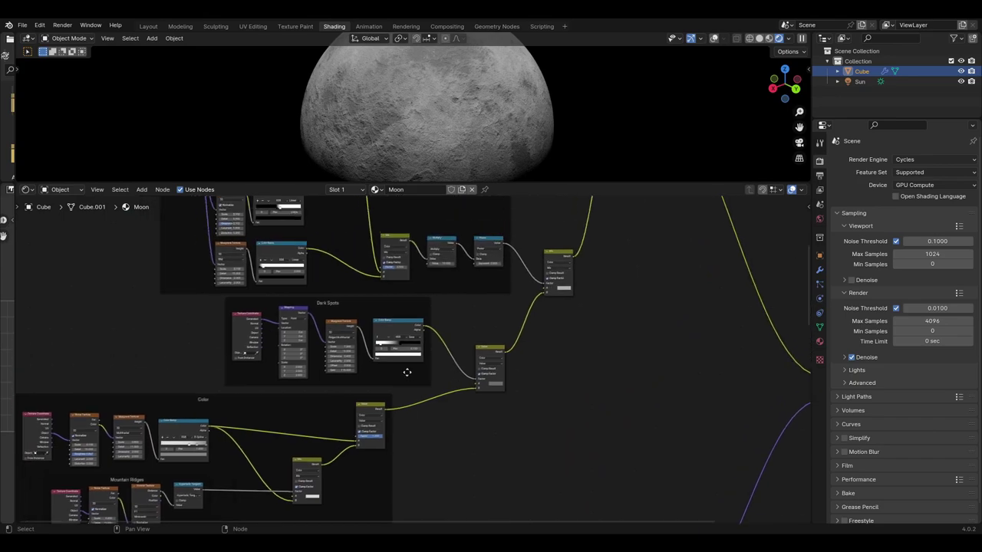
scroll(481, 453, "up", 1)
middle_click_drag(480, 453, 535, 451)
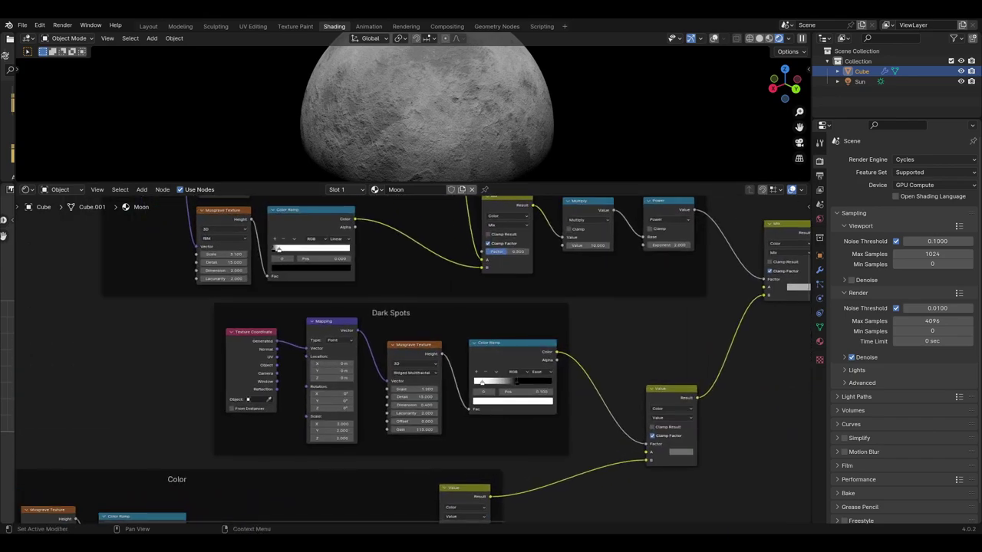
scroll(466, 381, "down", 3)
left_click(338, 333)
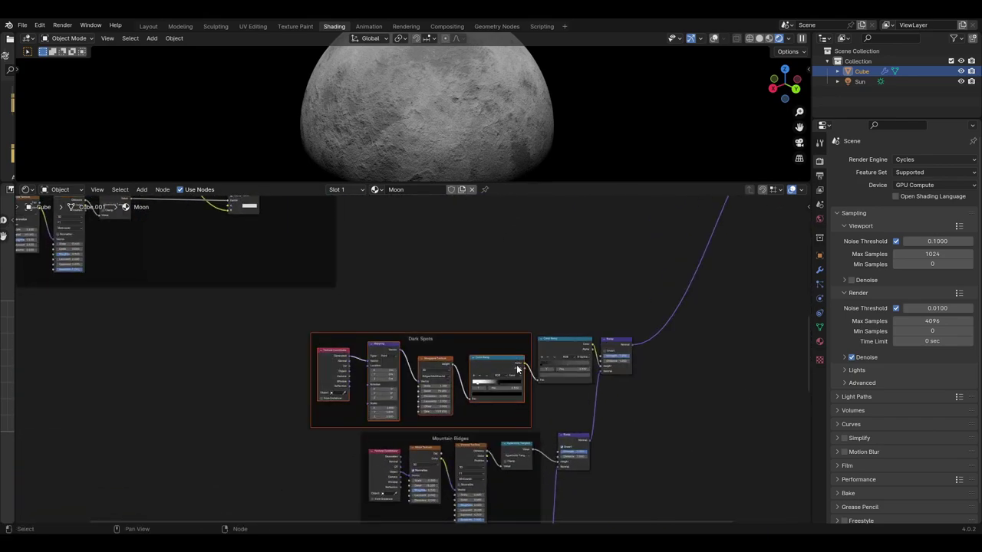
key("g")
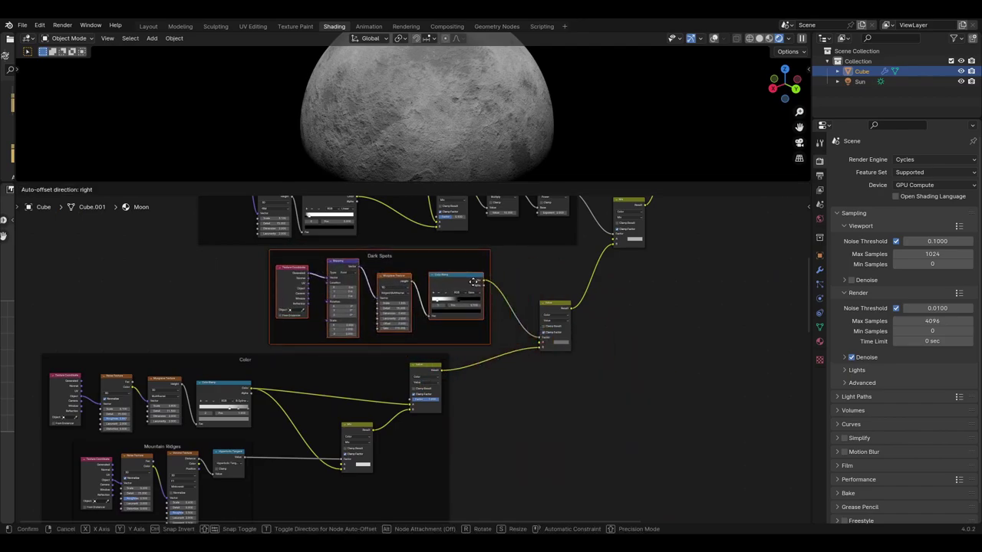
left_click(473, 282)
Step: Check the Value node's A colour, then pan to the White Dust #1 frame
scroll(492, 200, "up", 3)
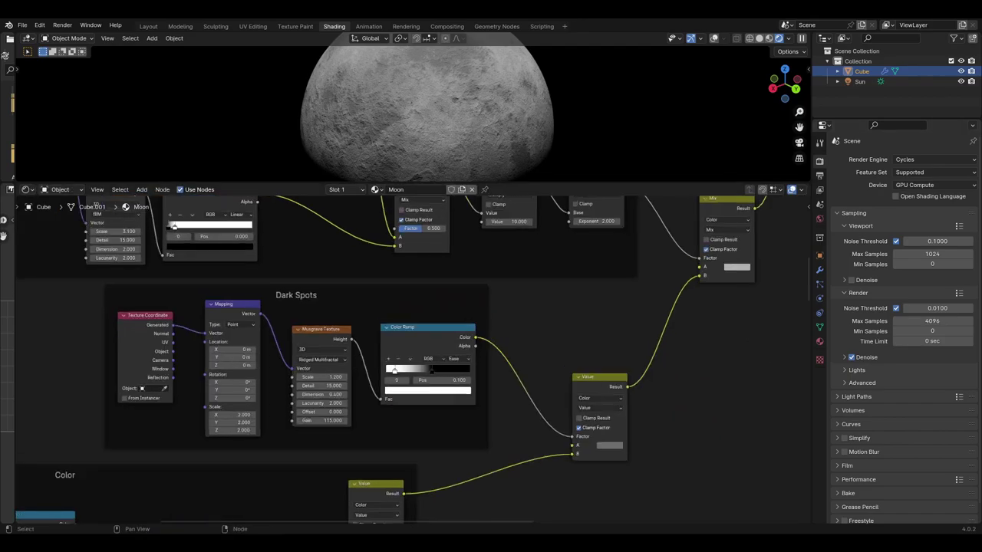
scroll(448, 368, "up", 2)
middle_click_drag(555, 467, 349, 405)
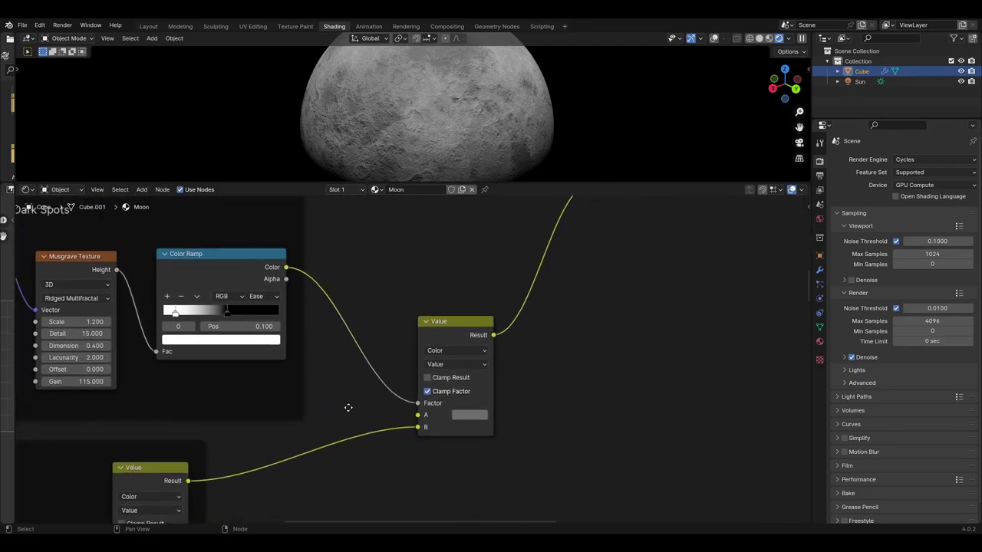
left_click(447, 415)
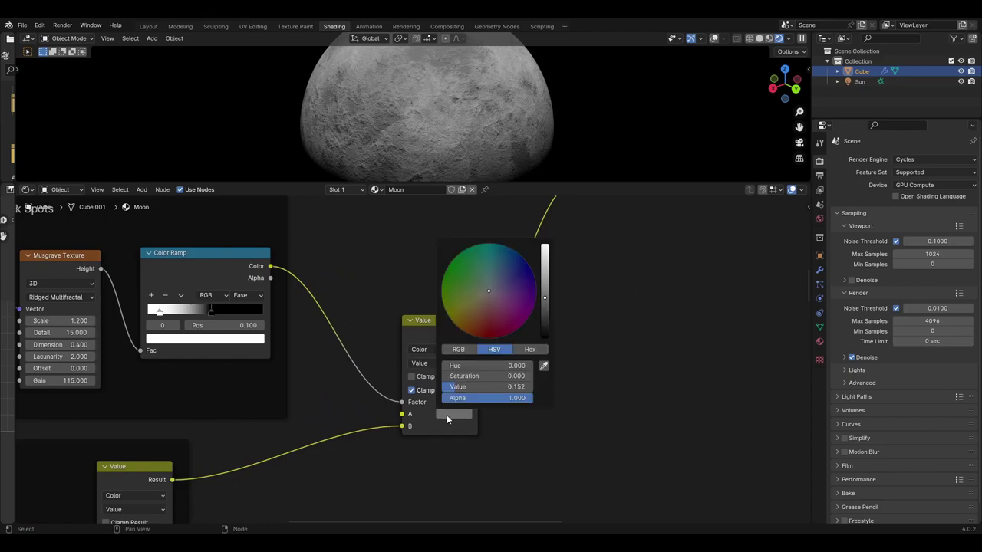
middle_click_drag(576, 346, 618, 491)
scroll(619, 490, "down", 3)
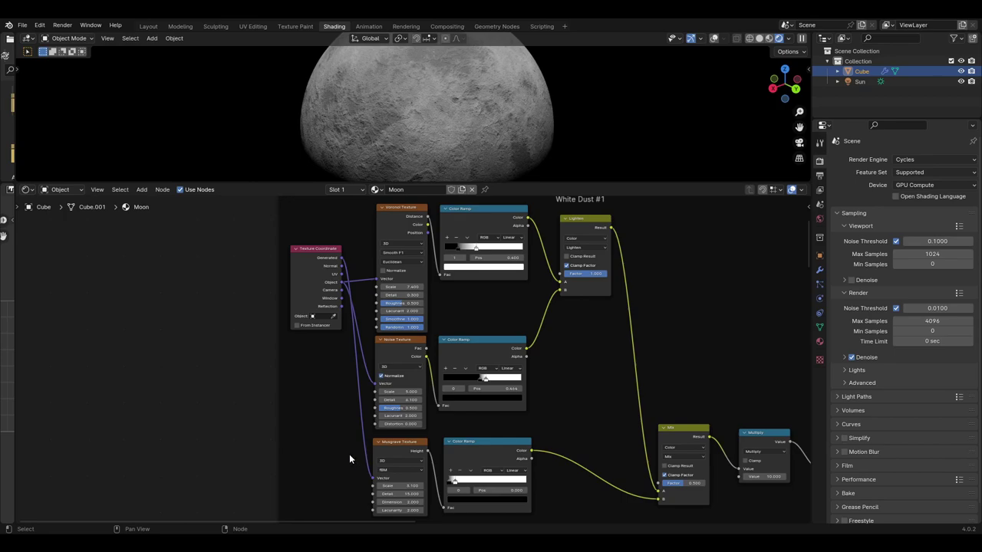
scroll(453, 361, "up", 2)
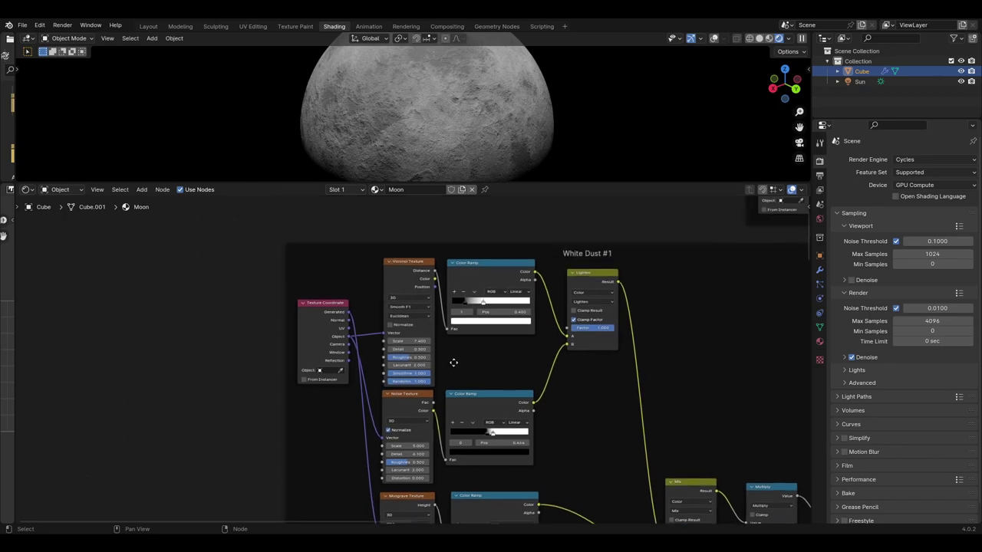
scroll(470, 388, "up", 2)
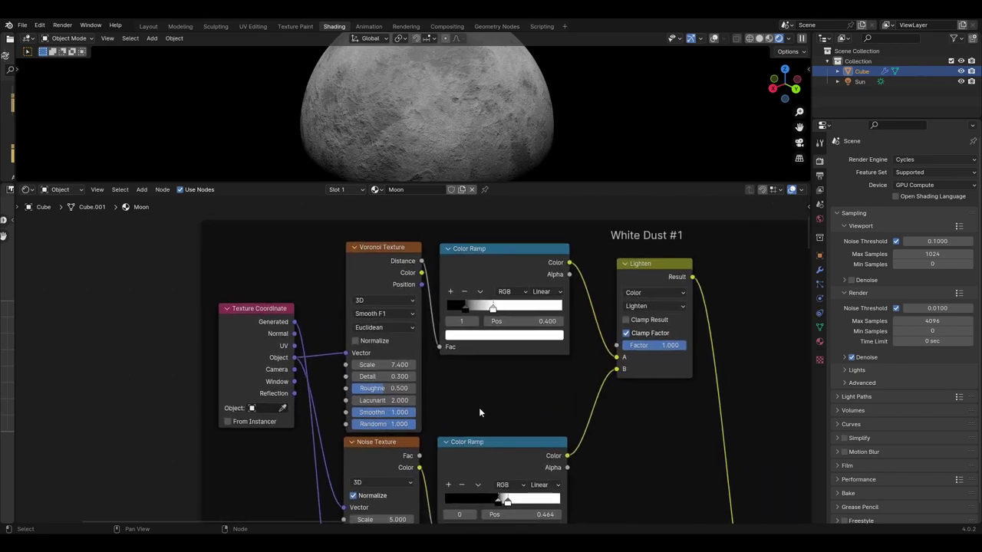
middle_click_drag(609, 463, 598, 383)
middle_click_drag(595, 481, 599, 309)
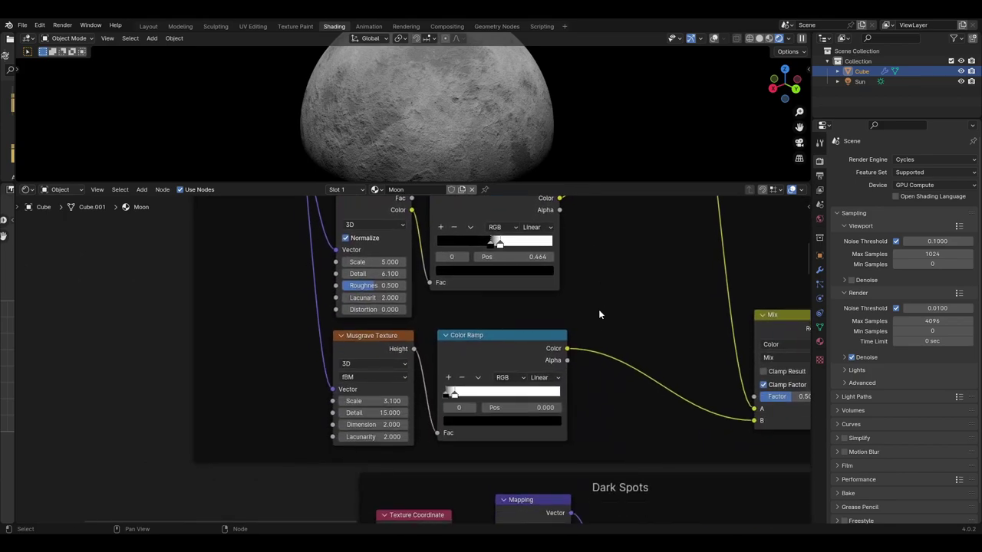
middle_click_drag(607, 264, 590, 524)
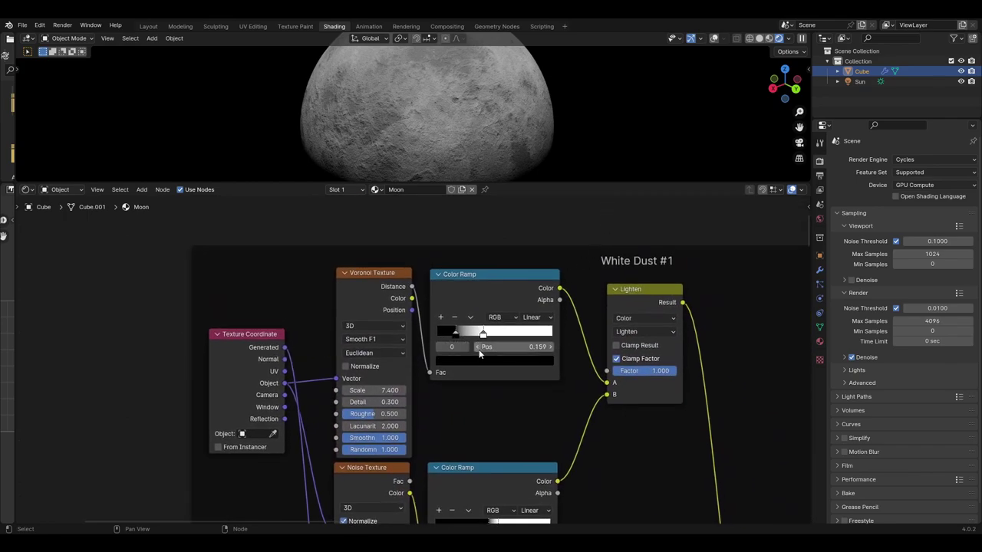
left_click(464, 347)
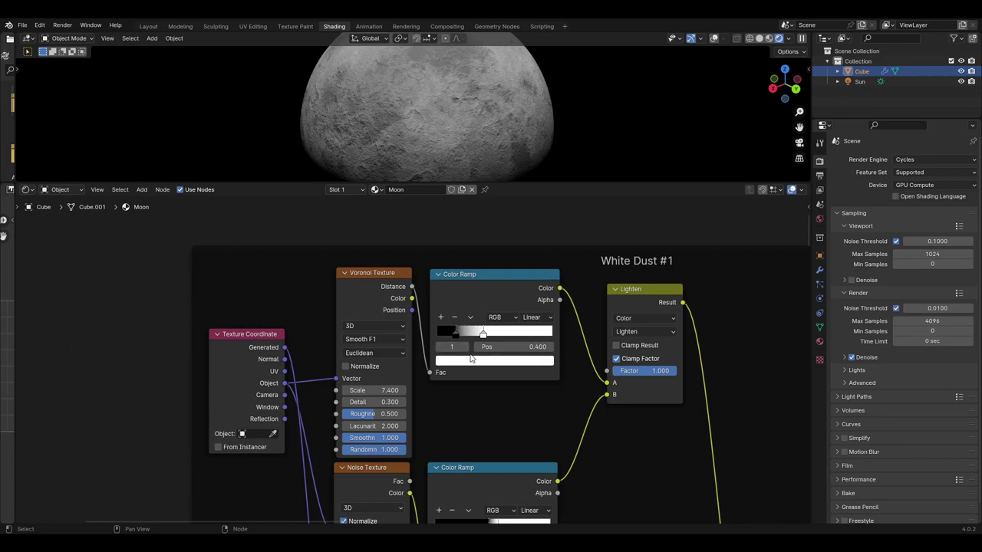
middle_click_drag(518, 432, 507, 243)
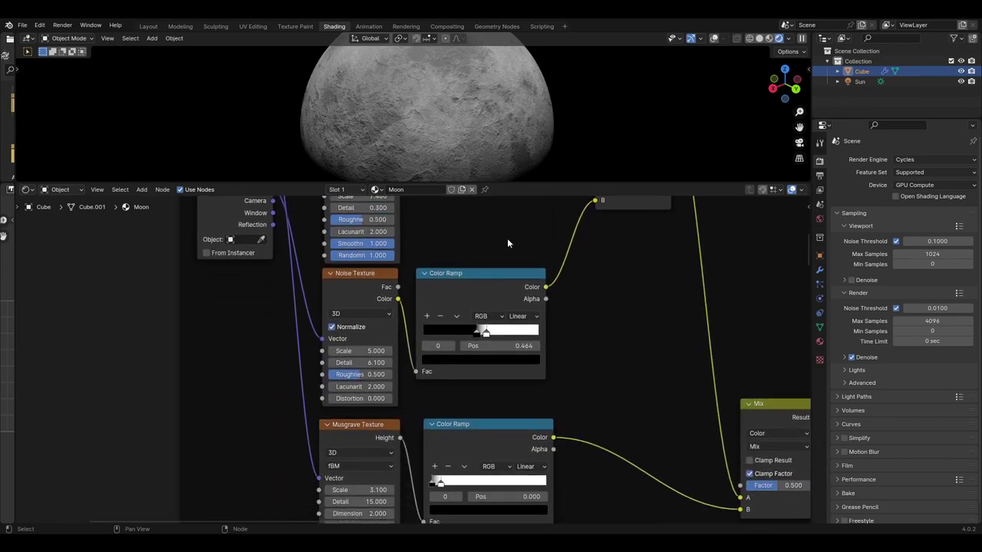
left_click(451, 346)
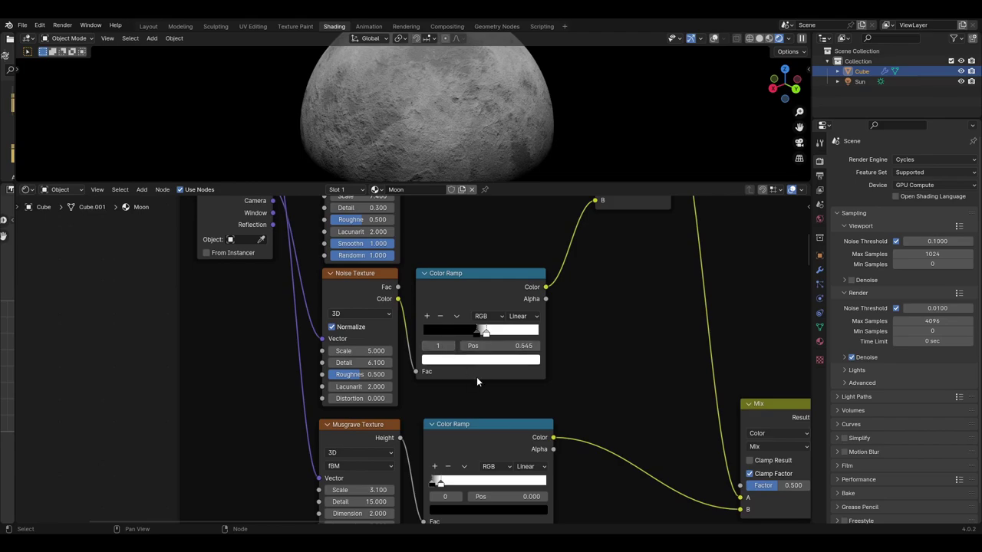
scroll(487, 419, "down", 4, "shift")
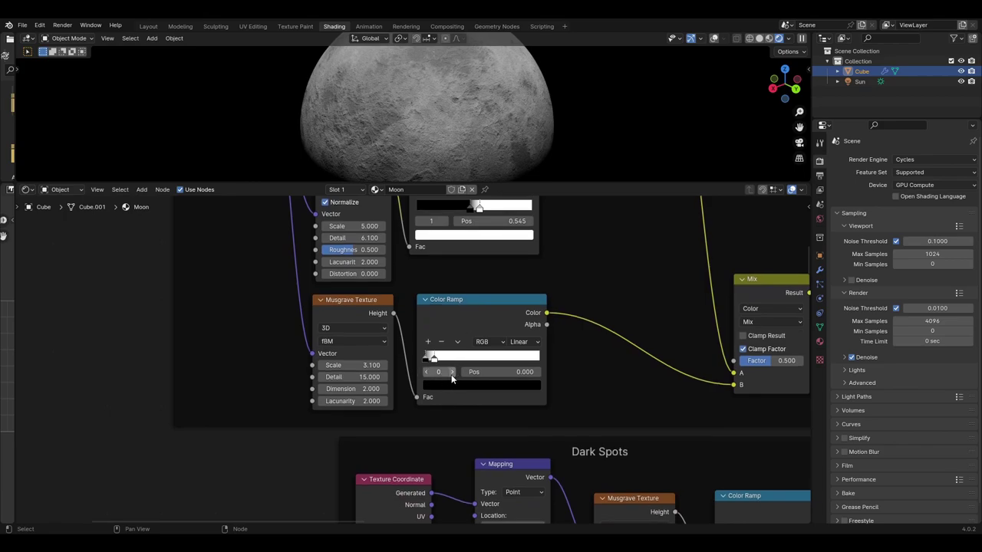
left_click(451, 372)
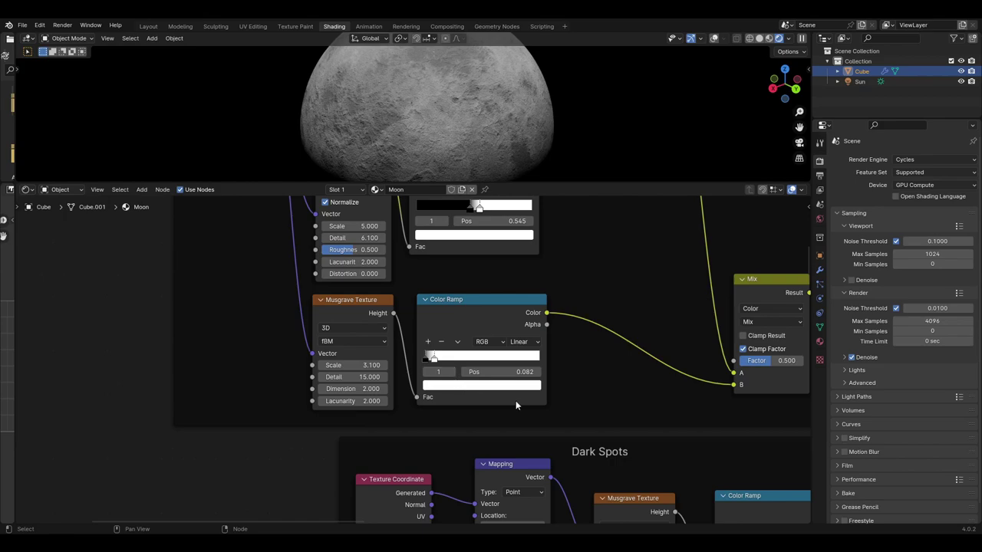
scroll(651, 291, "down", 2)
middle_click_drag(652, 291, 494, 402)
middle_click_drag(468, 352, 496, 408)
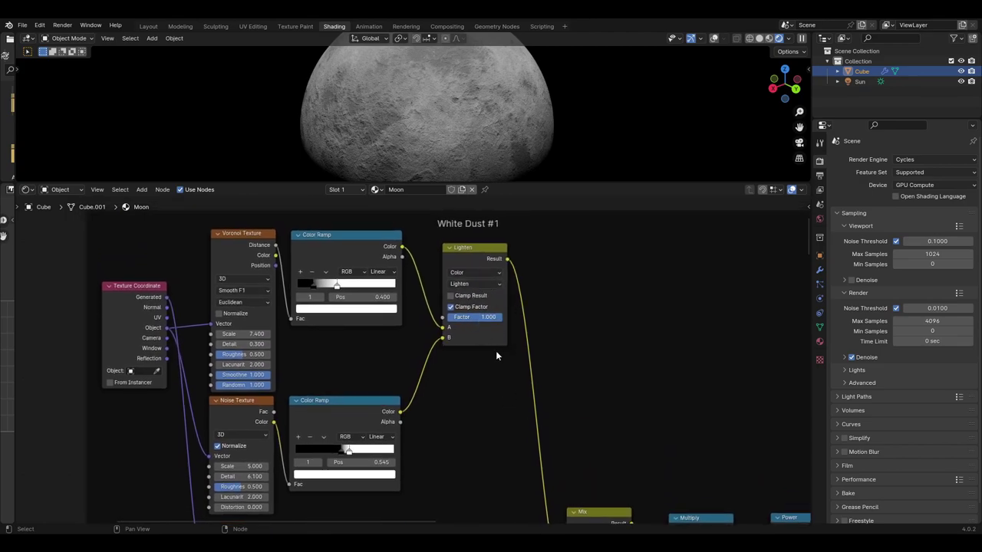
middle_click_drag(571, 454, 486, 376)
scroll(486, 327, "down", 3)
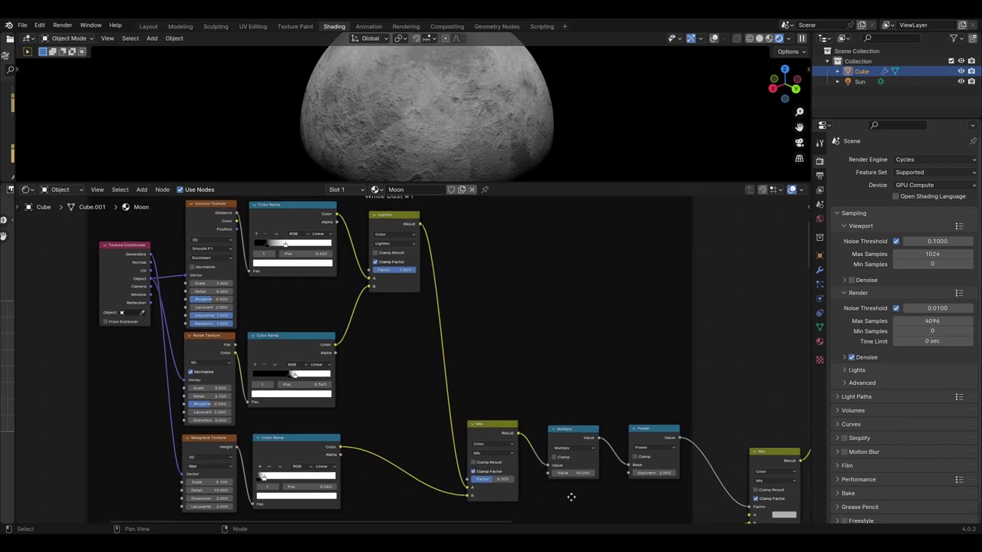
Step: Review the Mix, Multiply and Power chain and the final Mix B colour, then reach White Dust #2
scroll(568, 499, "up", 4)
middle_click_drag(474, 460, 447, 424)
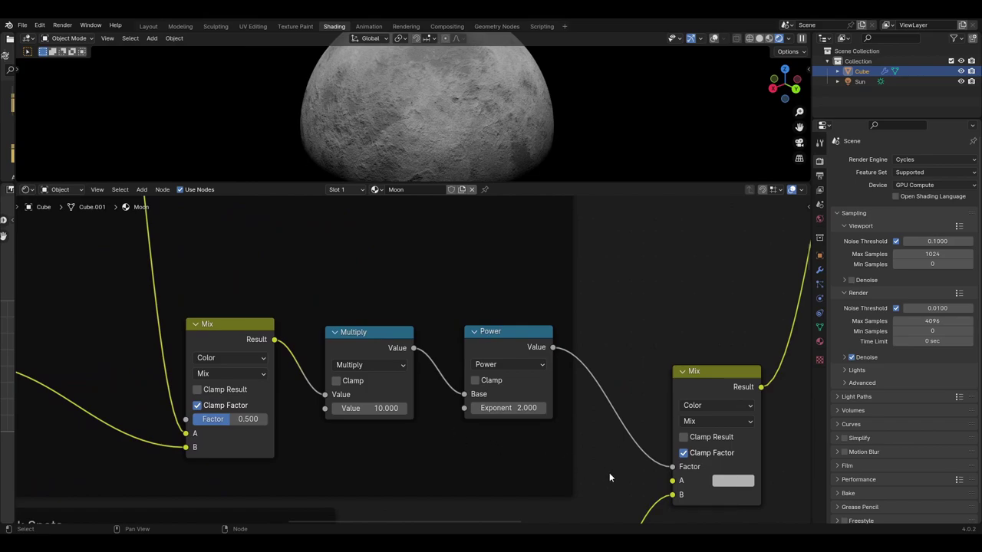
middle_click_drag(611, 473, 407, 436)
scroll(412, 434, "down", 3)
middle_click_drag(471, 445, 472, 367)
scroll(473, 368, "down", 1)
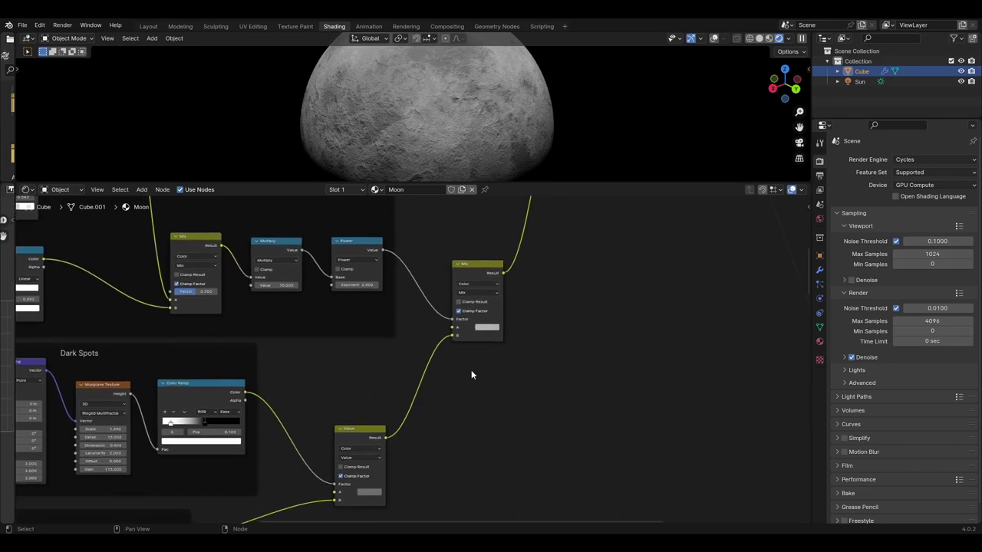
left_click(488, 329)
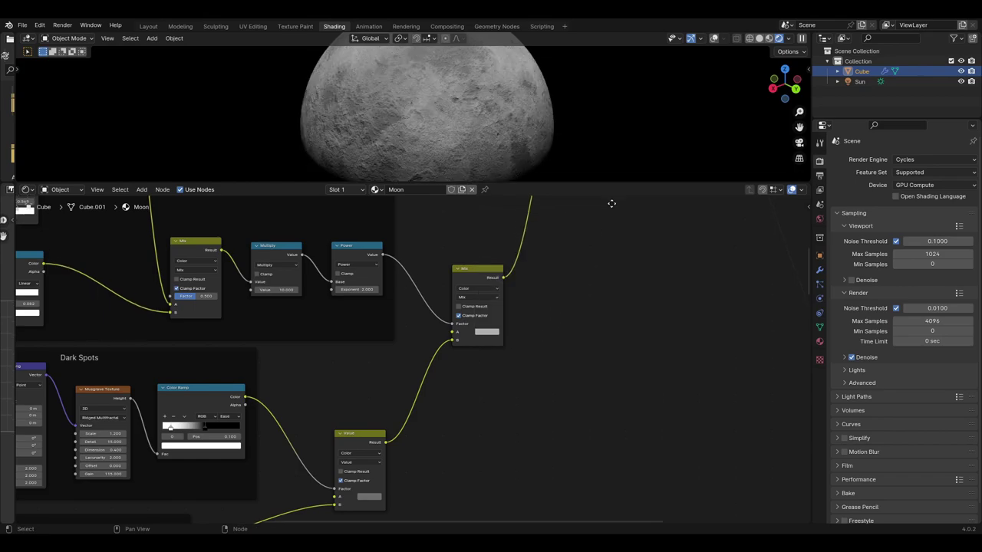
middle_click_drag(609, 202, 603, 293)
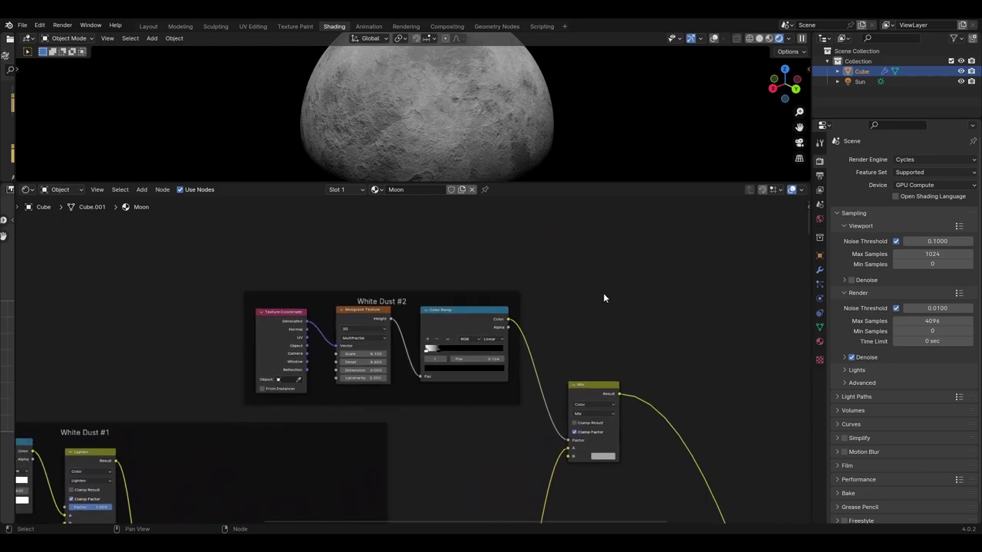
scroll(604, 293, "up", 2)
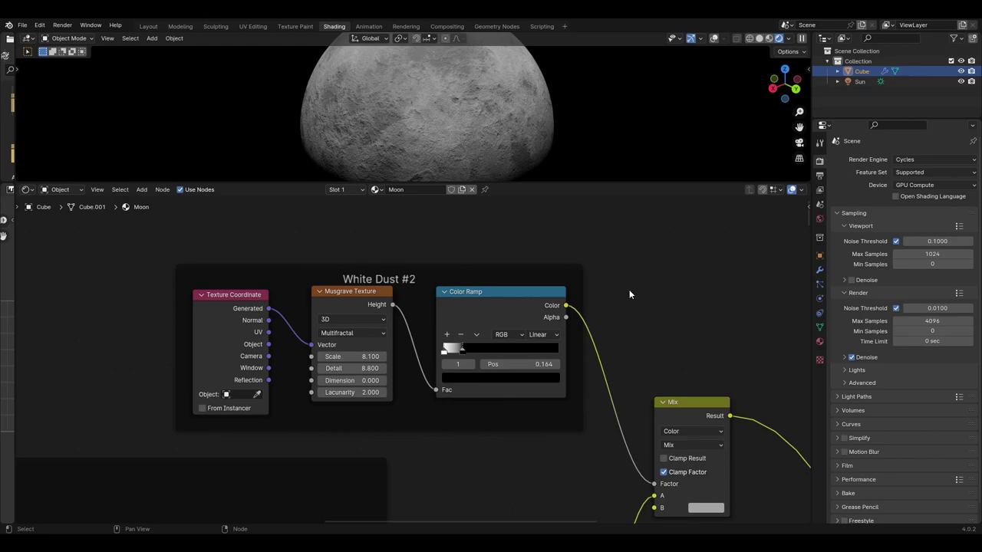
left_click(445, 364)
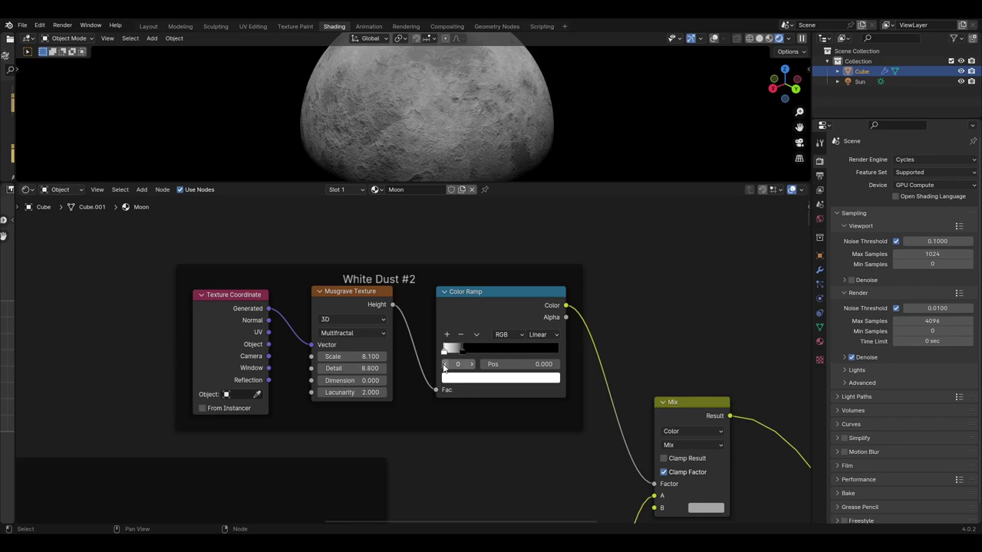
left_click(471, 366)
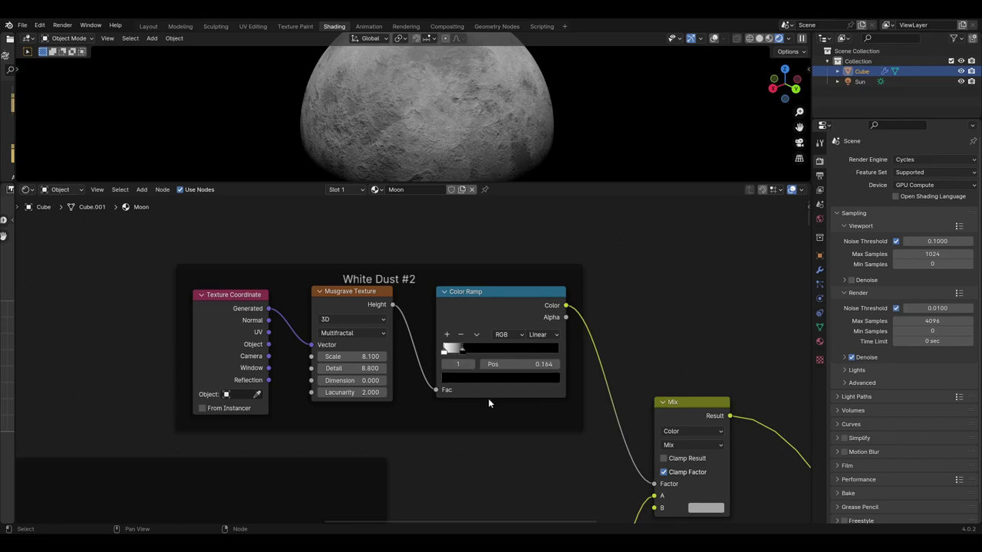
middle_click_drag(543, 477, 359, 403)
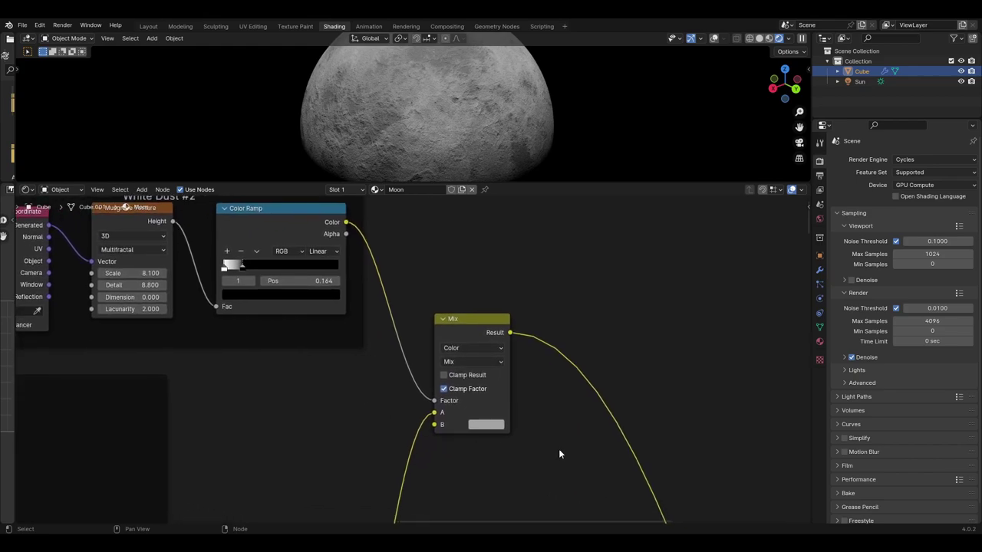
middle_click_drag(560, 454, 538, 421)
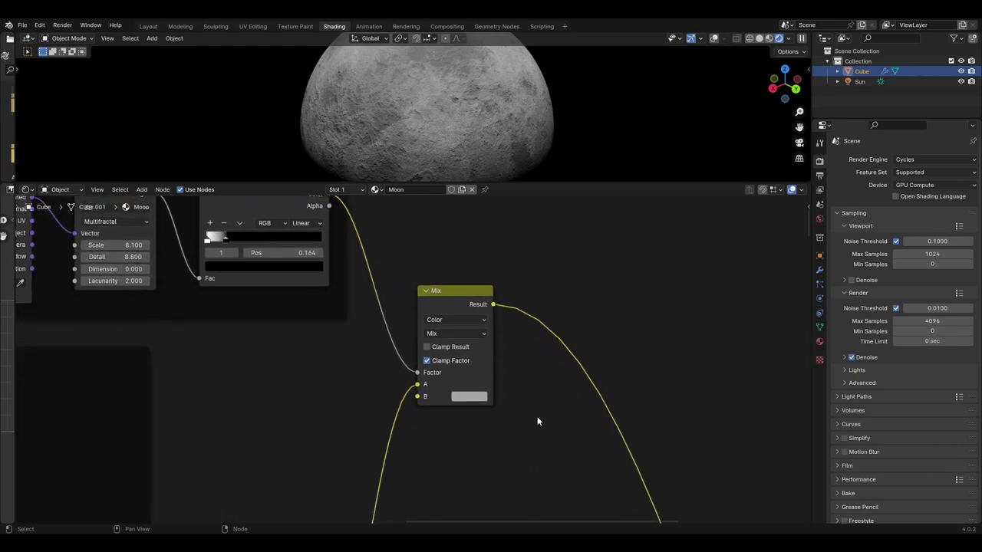
Step: Check the Mix node's B colour and pan to the Principled BSDF and Material Output
left_click(466, 396)
scroll(594, 441, "down", 3)
scroll(598, 458, "right", 8)
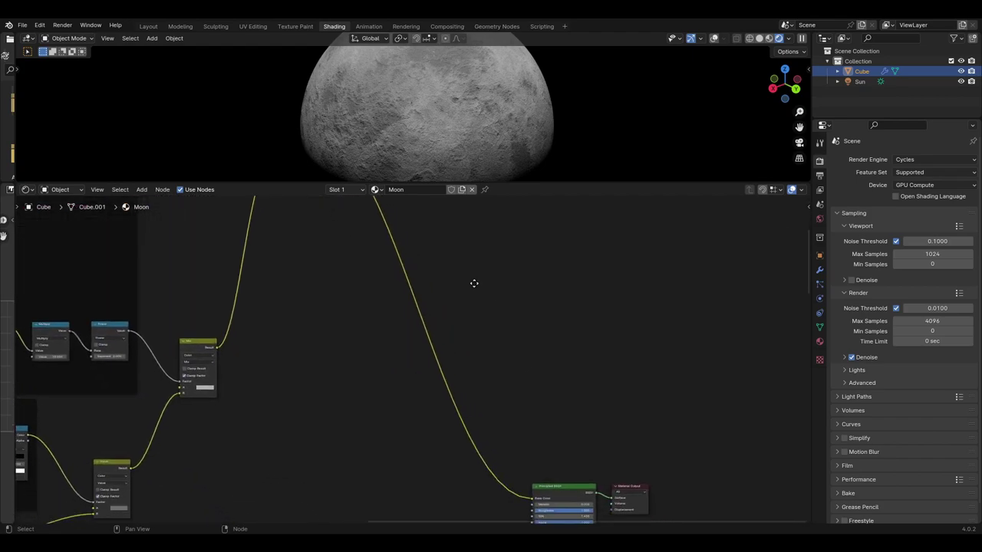
scroll(473, 283, "down", 3)
scroll(494, 408, "up", 3)
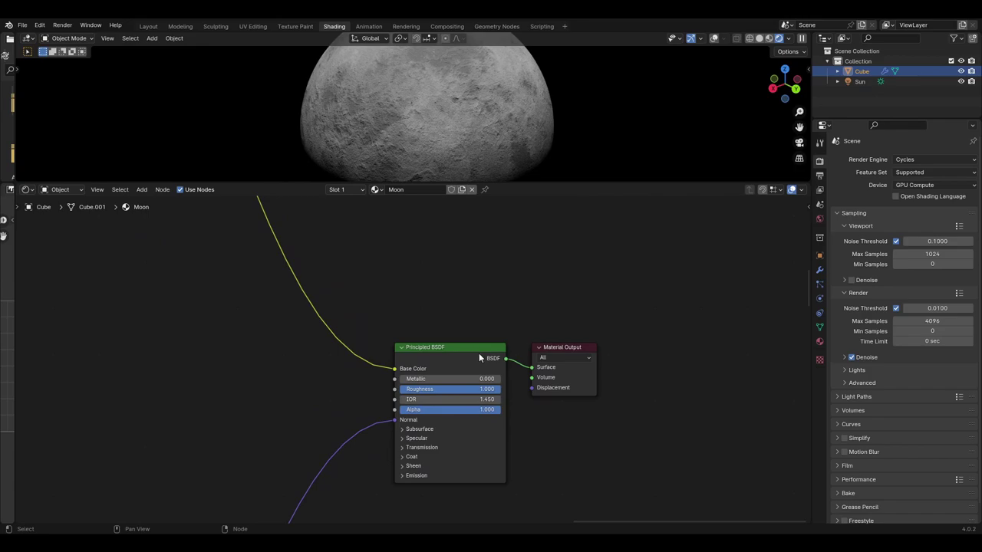
scroll(336, 403, "down", 4)
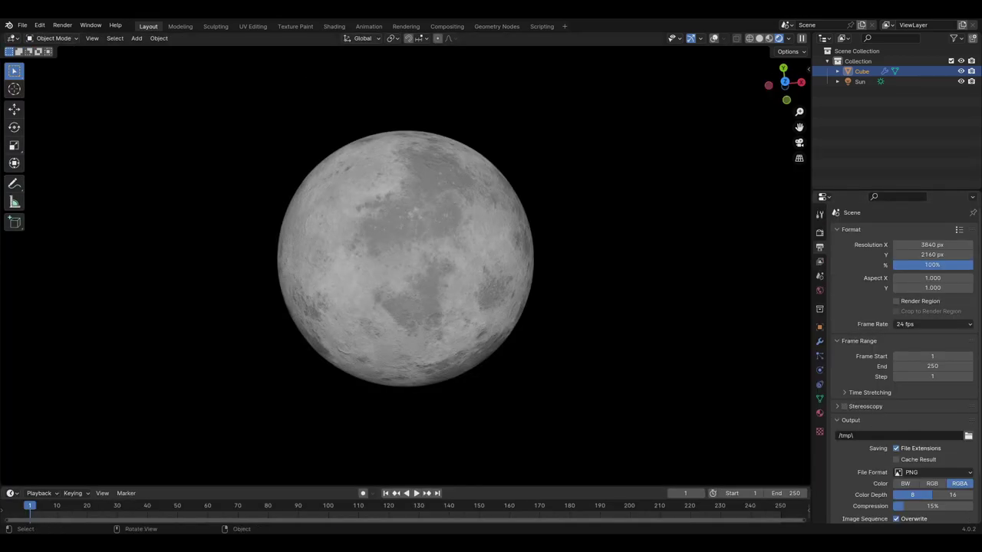
Step: Orbit toward the moon's shadowed lower edge and zoom in until its ridges, dark maria and dust fill the view
scroll(466, 285, "down", 3)
middle_click_drag(429, 268, 467, 285)
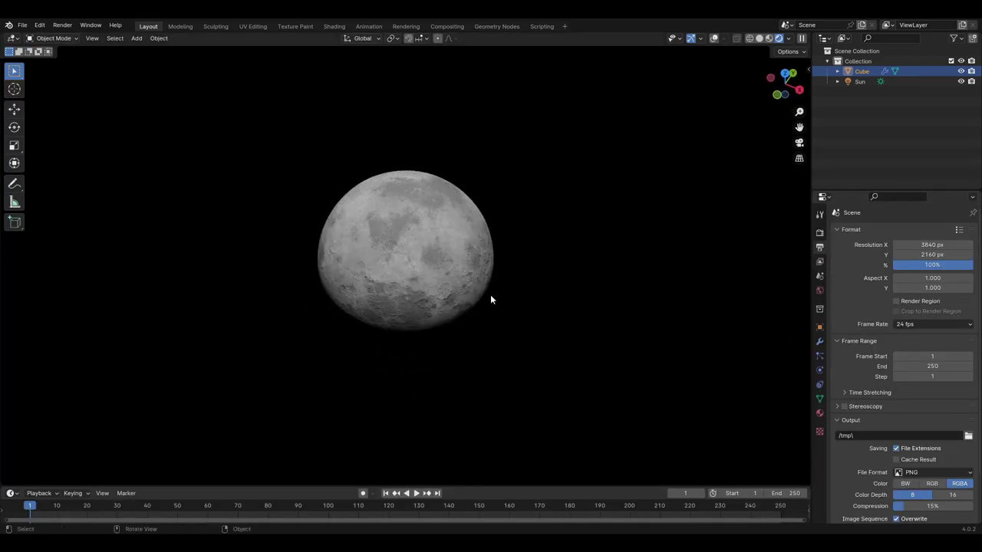
scroll(507, 302, "up", 3)
scroll(575, 325, "up", 3)
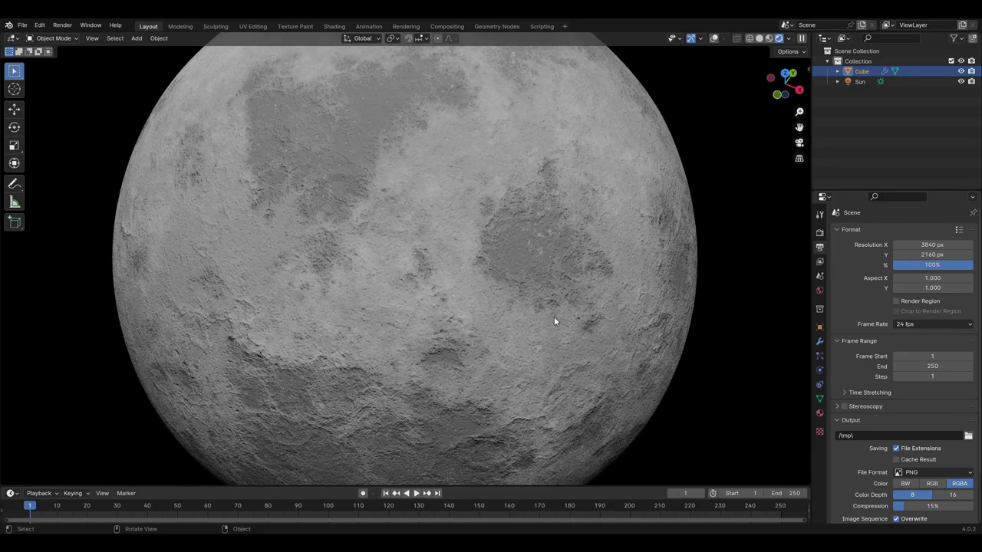
scroll(554, 320, "up", 3)
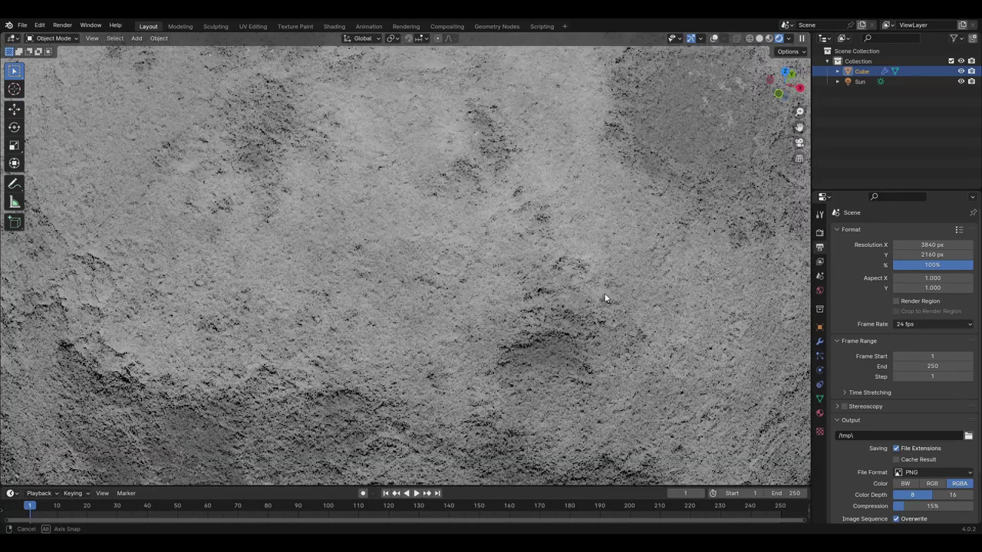